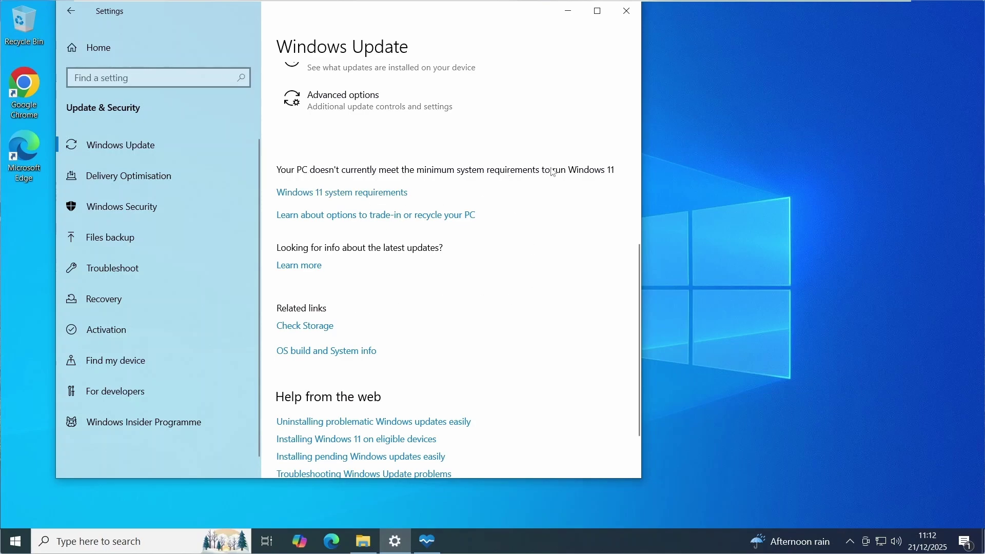
Step: Run the PC Health Check compatibility test and confirm TPM 2.0 is not detected
{"action": "left_click", "coordinate": [431, 545]}
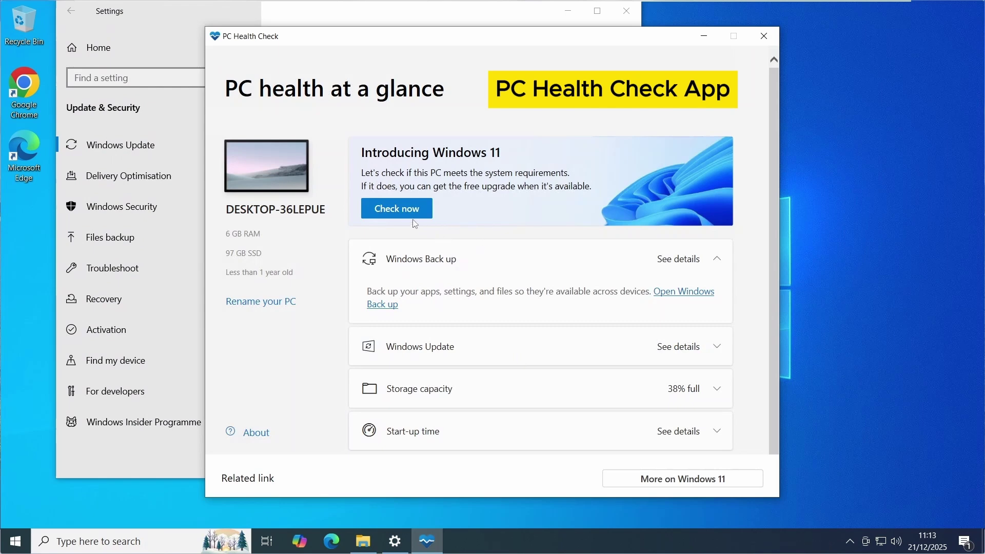
{"action": "left_click", "coordinate": [396, 211]}
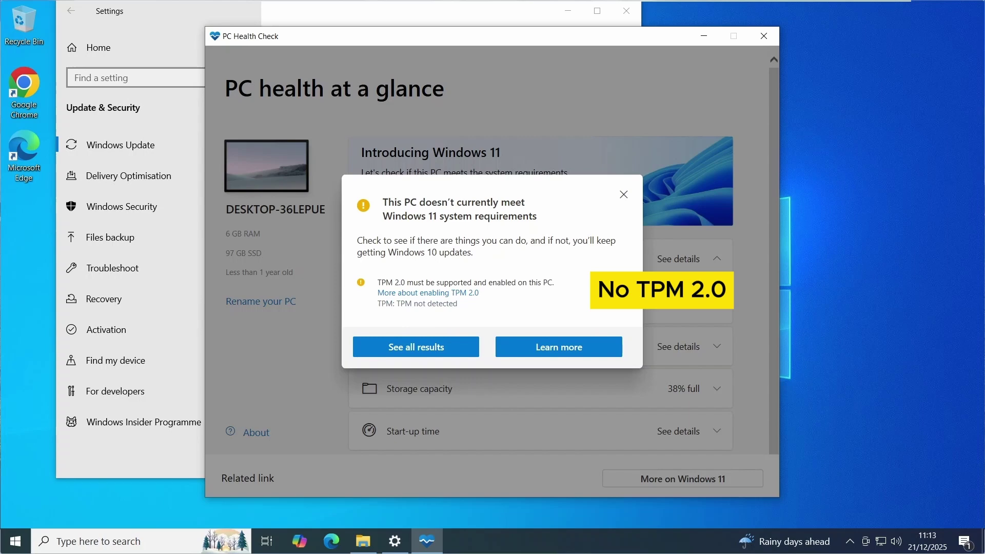
{"action": "left_click_drag", "start_coordinate": [378, 282], "coordinate": [515, 316]}
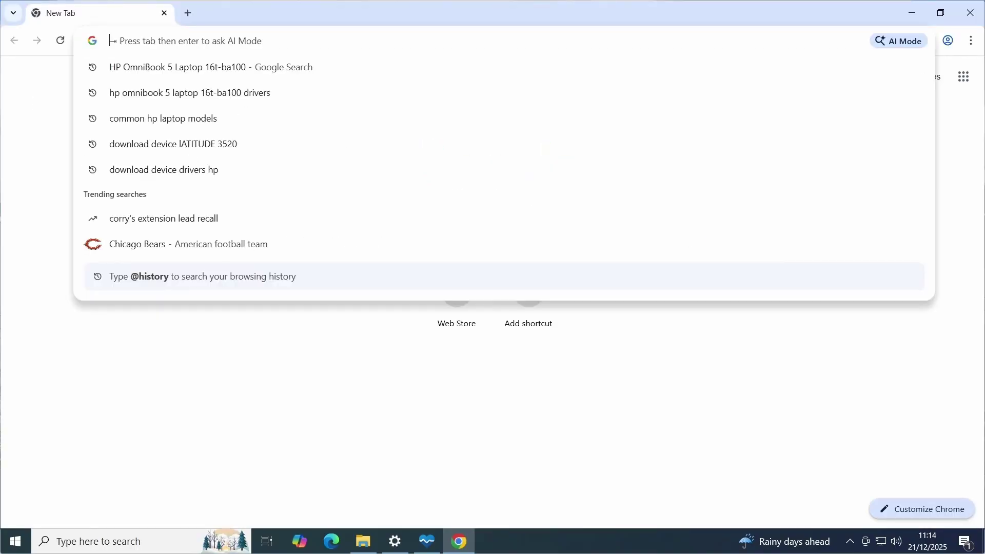
Step: Search 'windows 11 iso download' and open Microsoft's Download Windows 11 page, noting Version 25H2
{"action": "type", "text": "windows 11 iso download"}
{"action": "key", "text": "Return"}
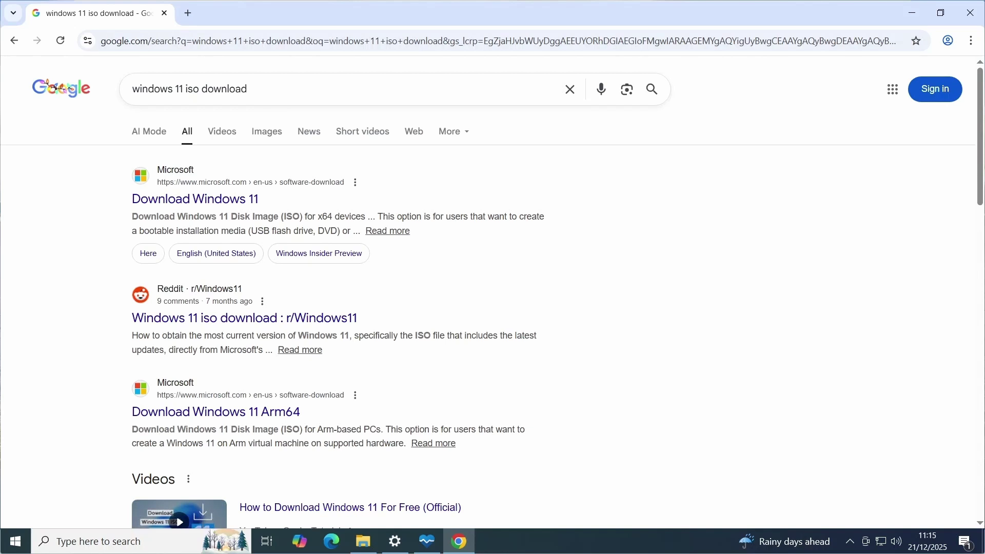
{"action": "left_click", "coordinate": [191, 203]}
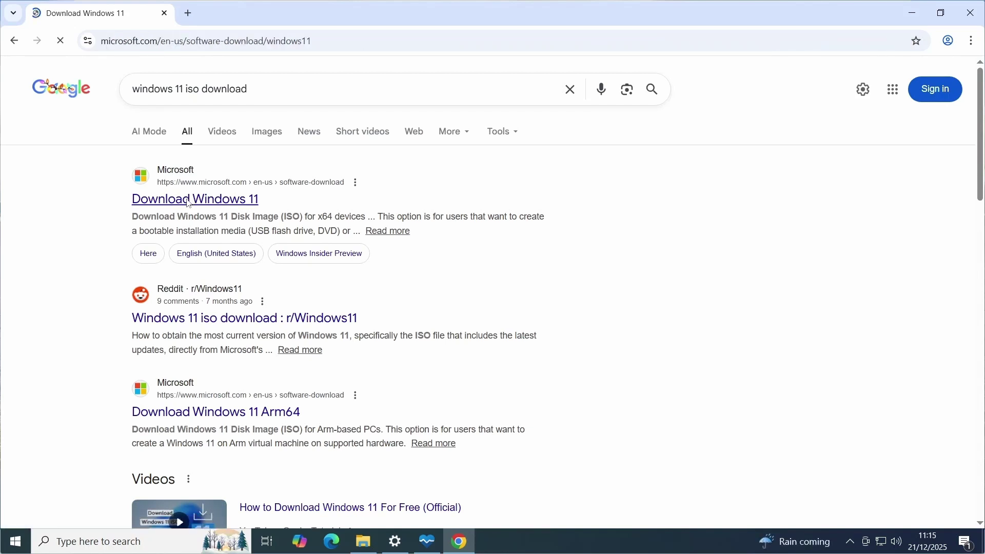
{"action": "left_click_drag", "start_coordinate": [57, 170], "coordinate": [310, 171]}
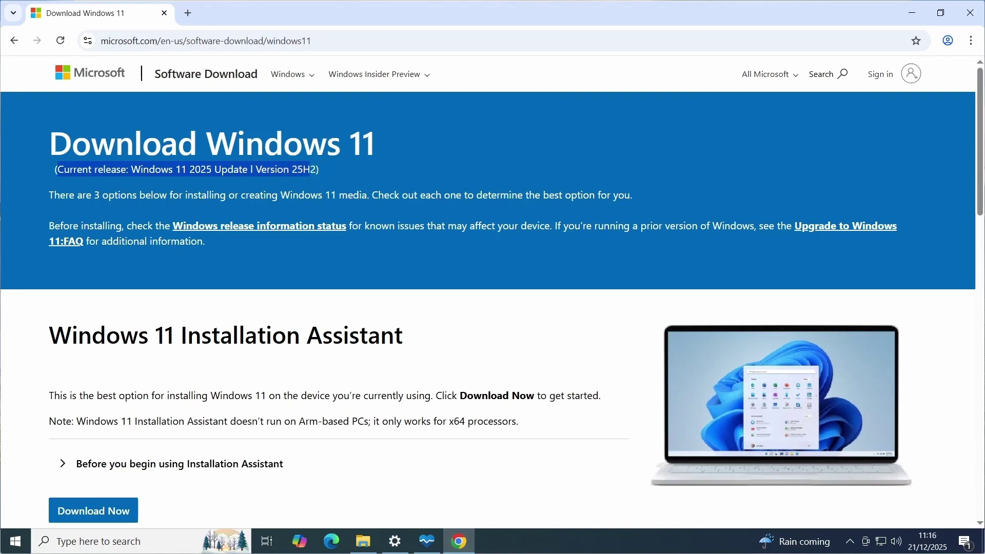
{"action": "triple_click", "coordinate": [315, 170]}
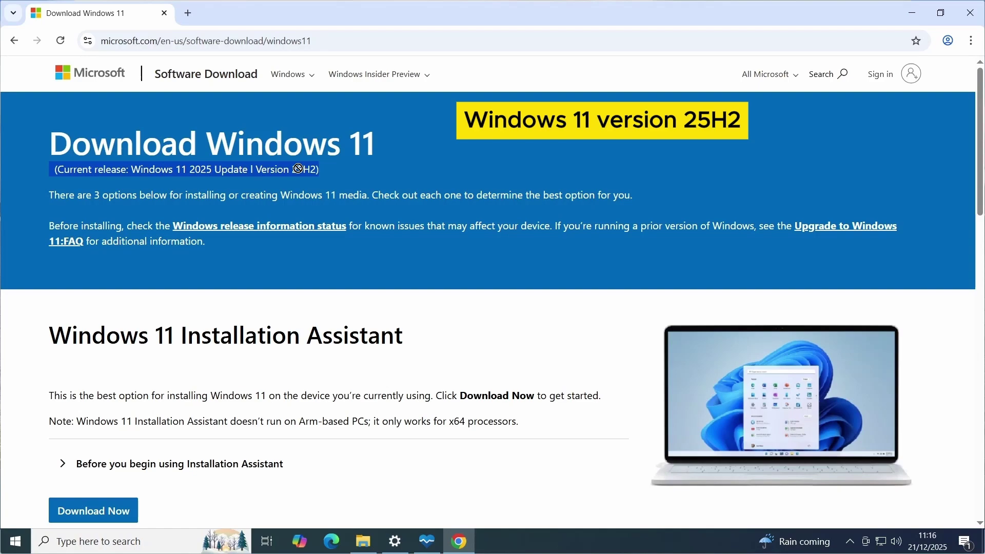
Step: Select and confirm Windows 11 (multi-edition ISO for x64 devices) in the Disk Image (ISO) section
{"action": "left_click", "coordinate": [444, 177]}
{"action": "scroll", "coordinate": [445, 176], "scroll_direction": "down", "scroll_amount": 2}
{"action": "scroll", "coordinate": [444, 177], "scroll_direction": "up", "scroll_amount": 2}
{"action": "scroll", "coordinate": [444, 177], "scroll_direction": "down", "scroll_amount": 10}
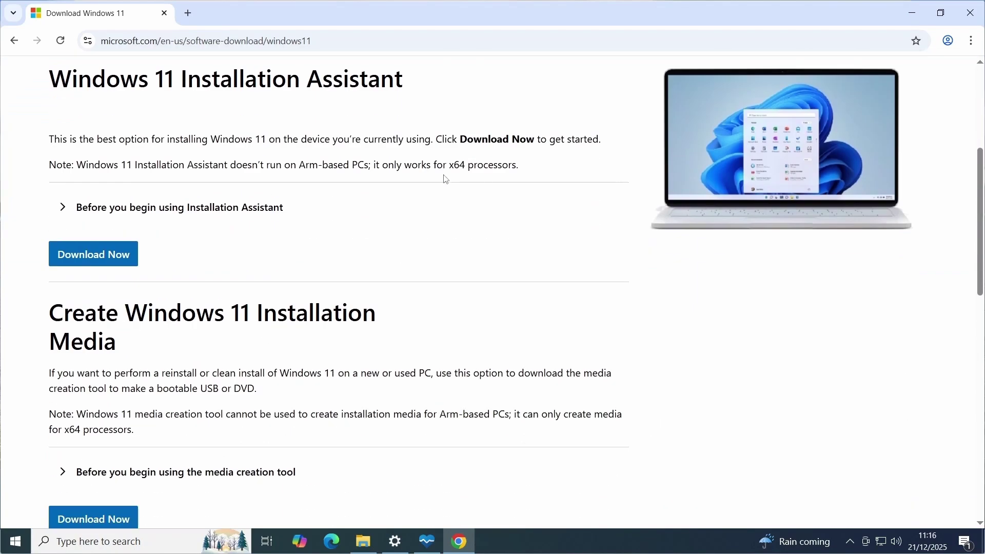
{"action": "left_click_drag", "start_coordinate": [320, 192], "coordinate": [522, 192]}
{"action": "left_click", "coordinate": [143, 328]}
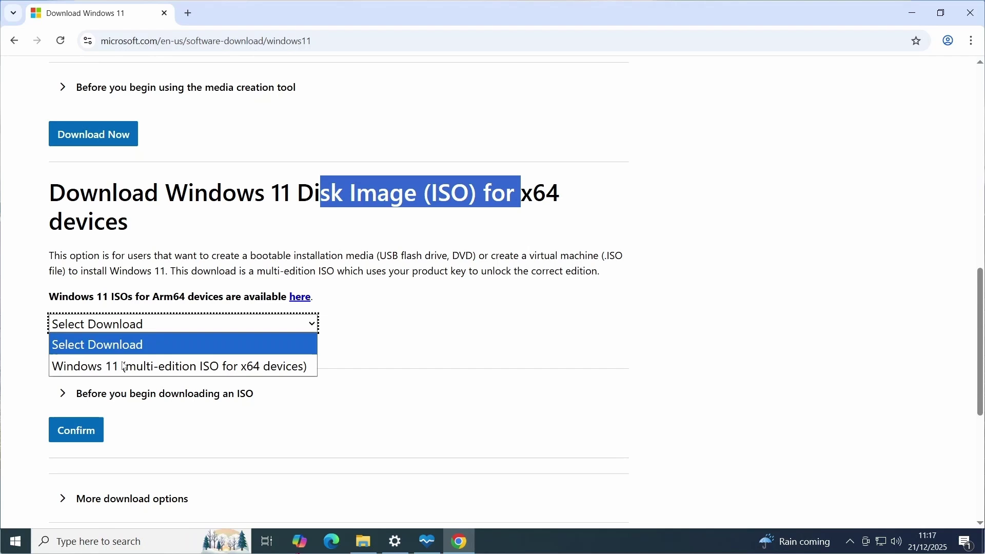
{"action": "left_click", "coordinate": [119, 367]}
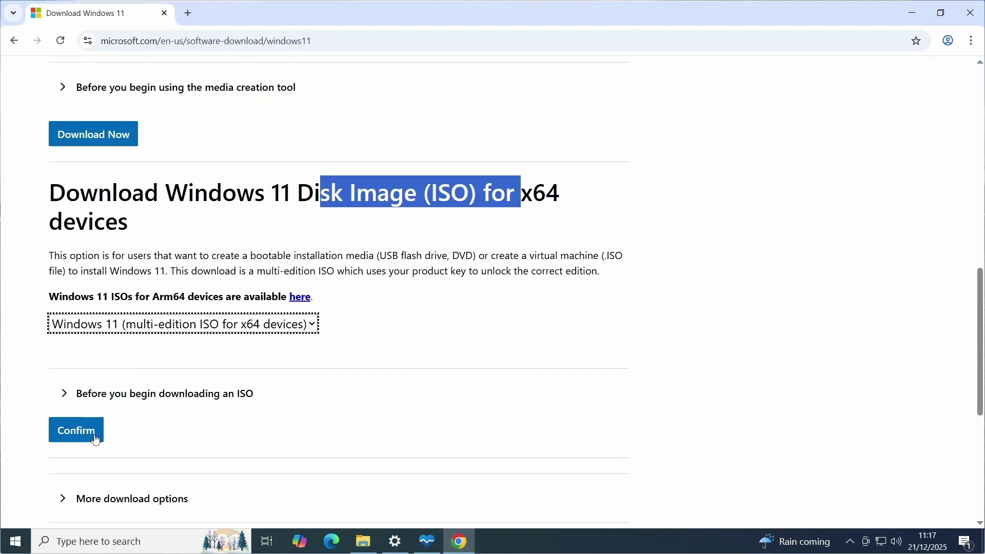
{"action": "left_click", "coordinate": [82, 440]}
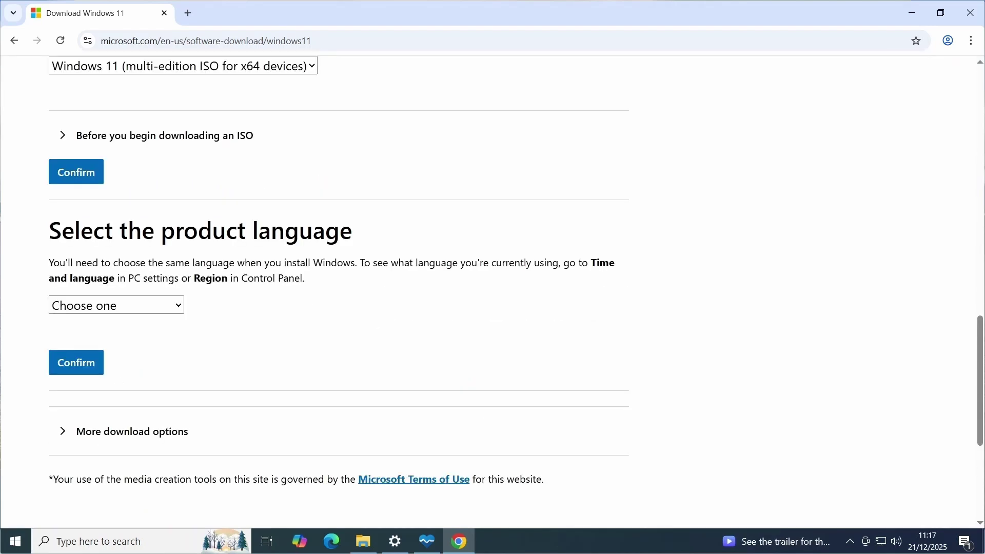
Step: Choose English International as the language and start the 64-bit ISO download
{"action": "left_click_drag", "start_coordinate": [162, 230], "coordinate": [386, 234]}
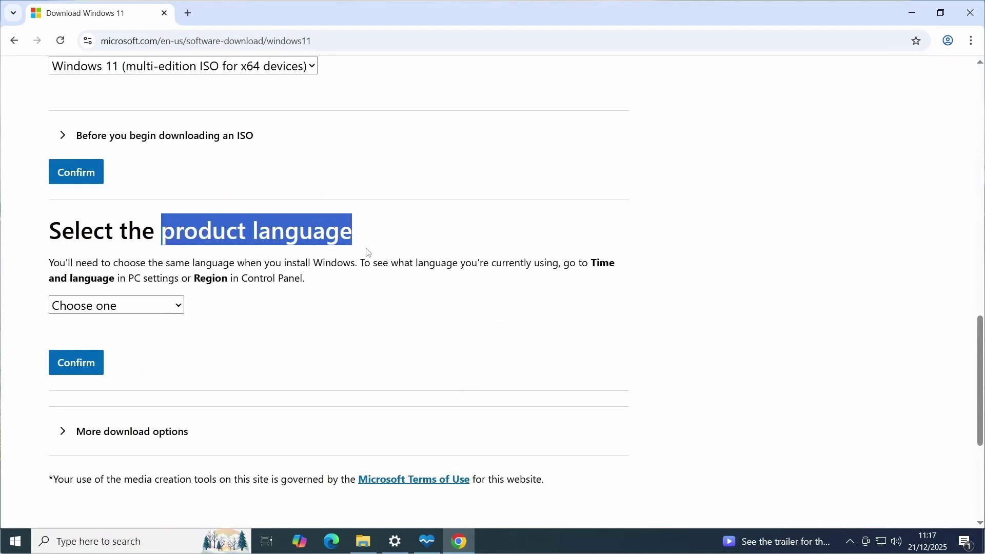
{"action": "left_click", "coordinate": [105, 308]}
{"action": "left_click", "coordinate": [109, 242]}
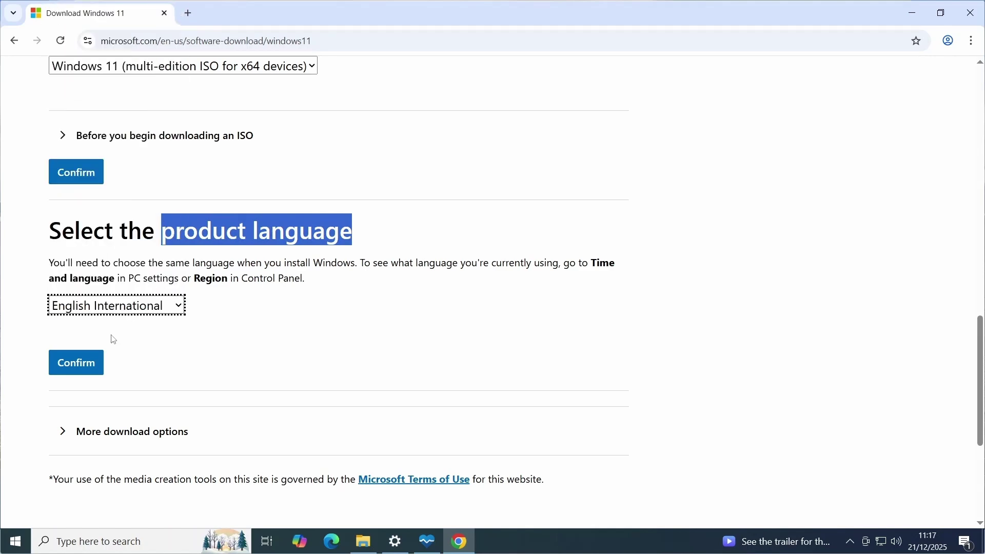
{"action": "left_click", "coordinate": [75, 363]}
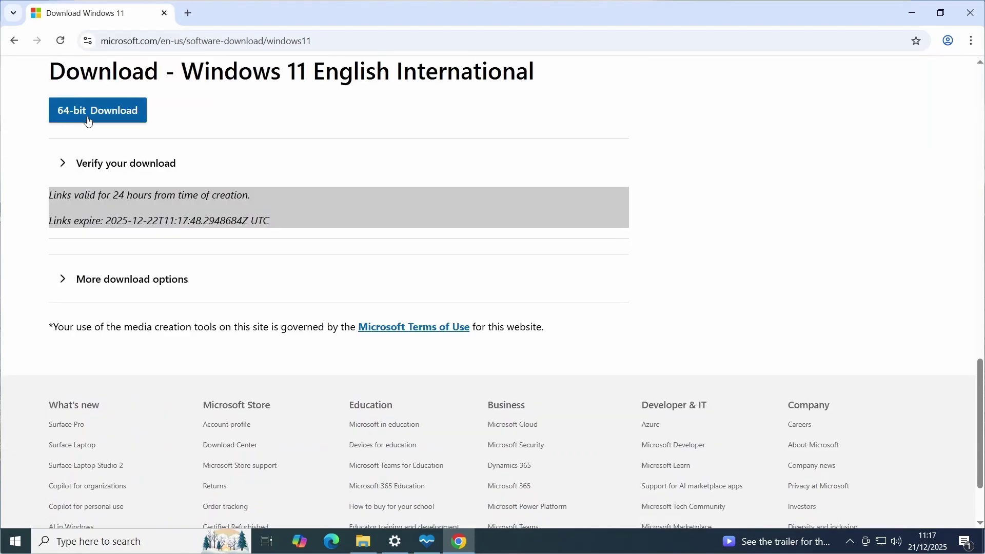
{"action": "left_click", "coordinate": [91, 119]}
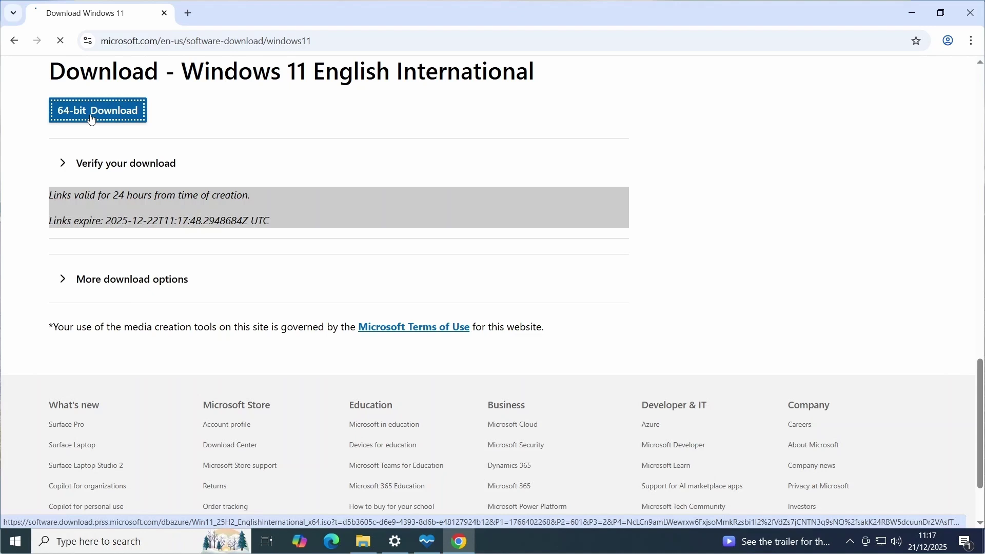
{"action": "mouse_move", "coordinate": [820, 119]}
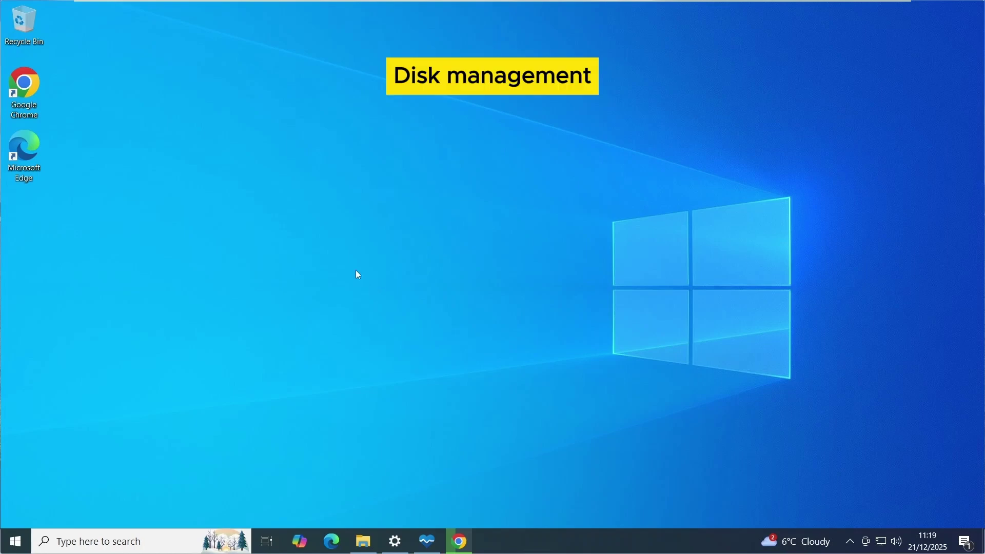
Step: Shrink C: by 10240 MB in Disk Management, leaving 10.00 GB unallocated on Disk 0
{"action": "right_click", "coordinate": [15, 541]}
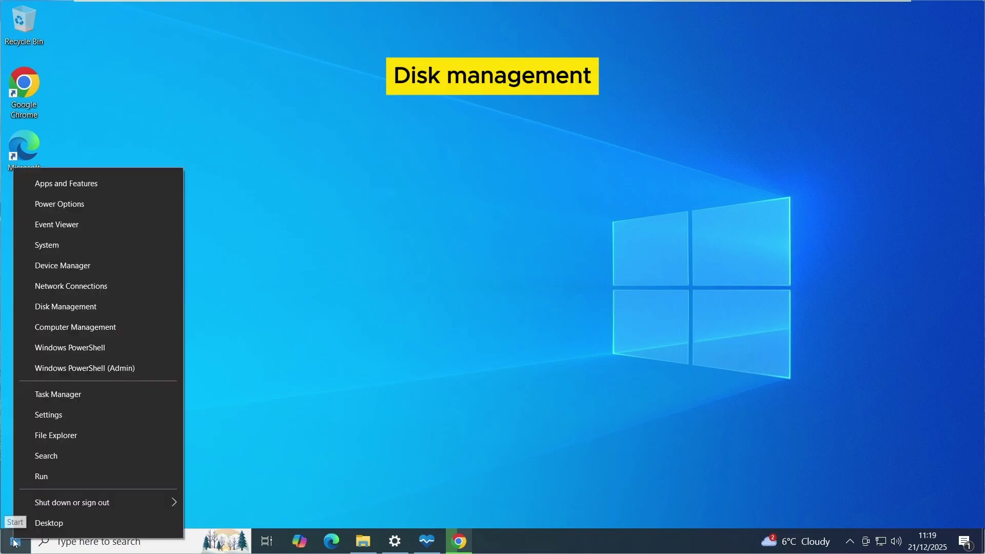
{"action": "left_click", "coordinate": [77, 308]}
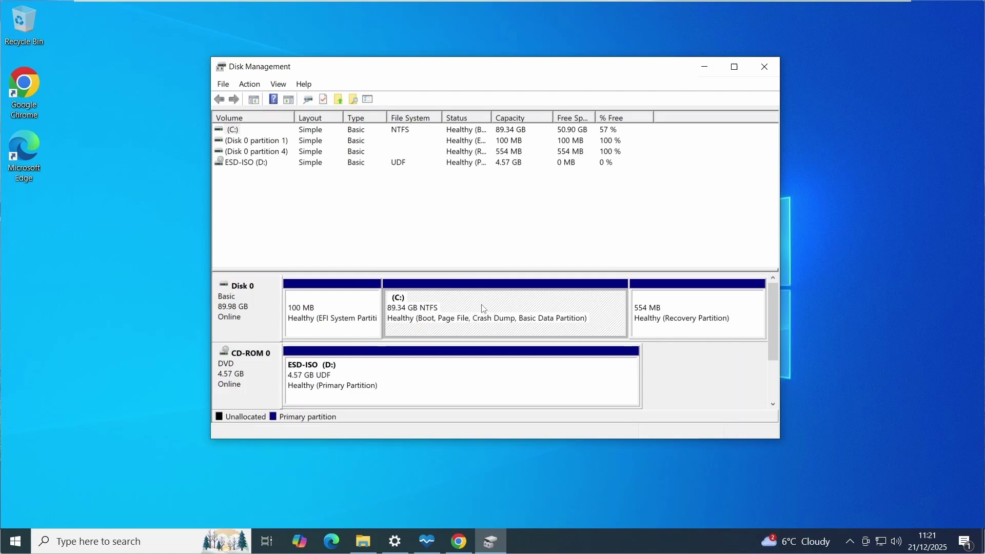
{"action": "right_click", "coordinate": [485, 306]}
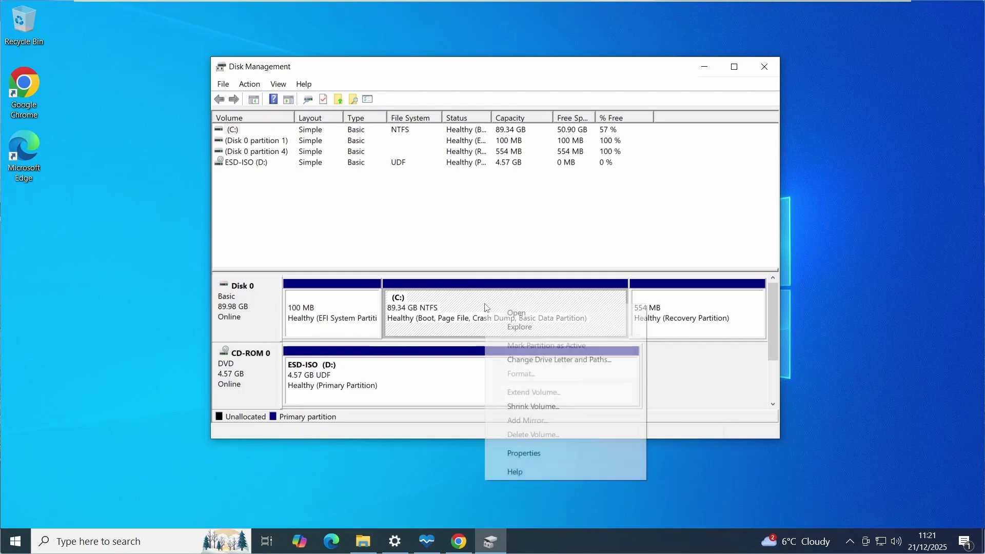
{"action": "left_click", "coordinate": [533, 406]}
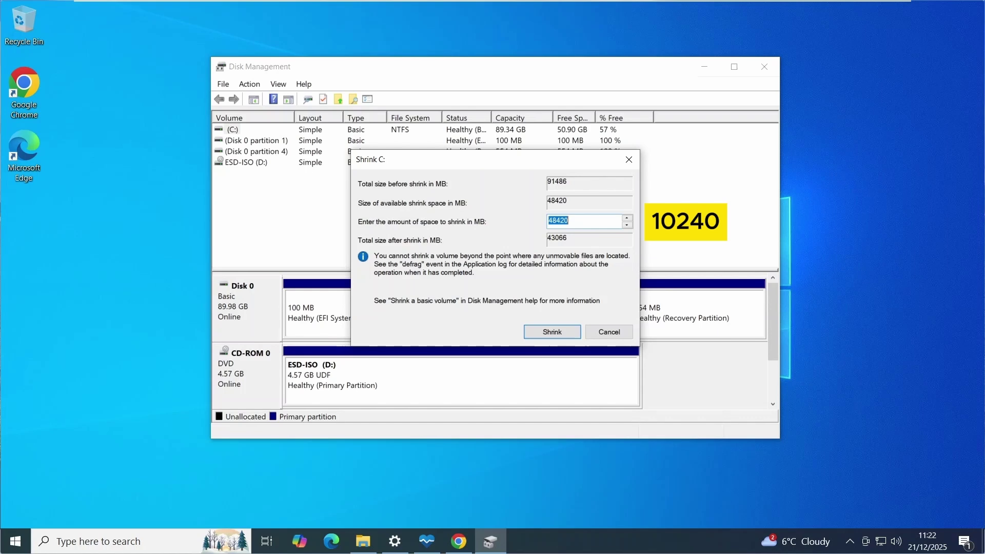
{"action": "type", "text": "10240"}
{"action": "left_click", "coordinate": [550, 334]}
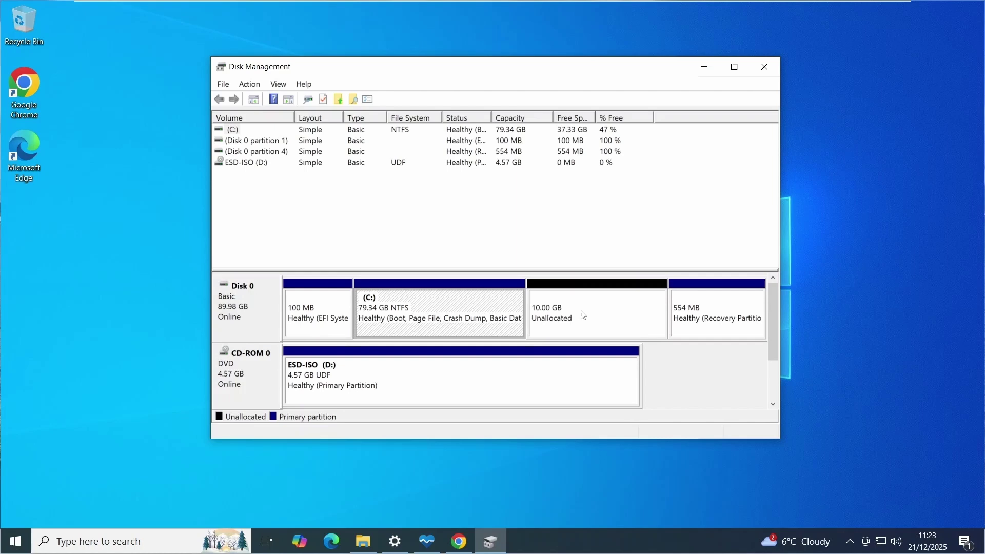
Step: Turn the unallocated space into a 10239 MB NTFS volume labelled W11_Install on drive E:
{"action": "left_click", "coordinate": [581, 315]}
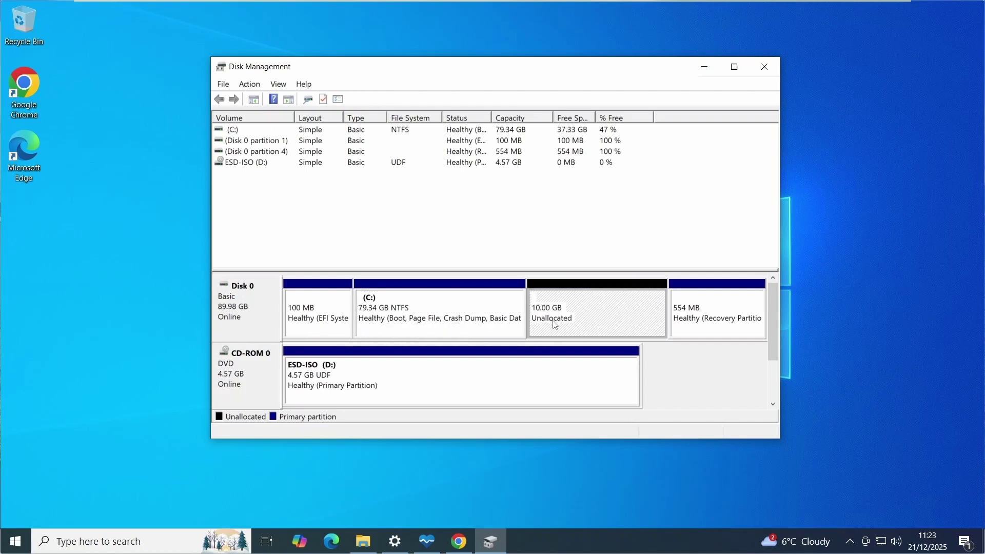
{"action": "right_click", "coordinate": [583, 313]}
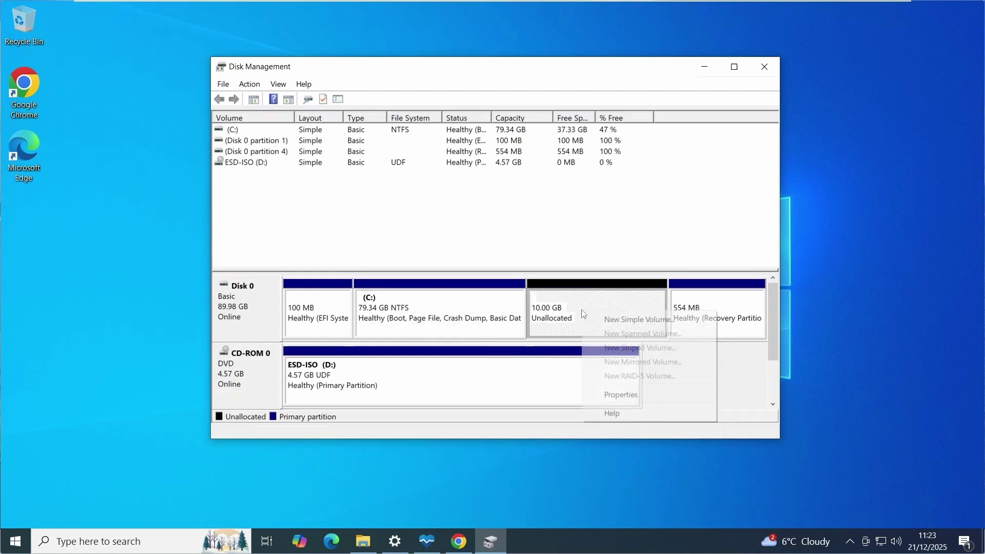
{"action": "left_click", "coordinate": [634, 322]}
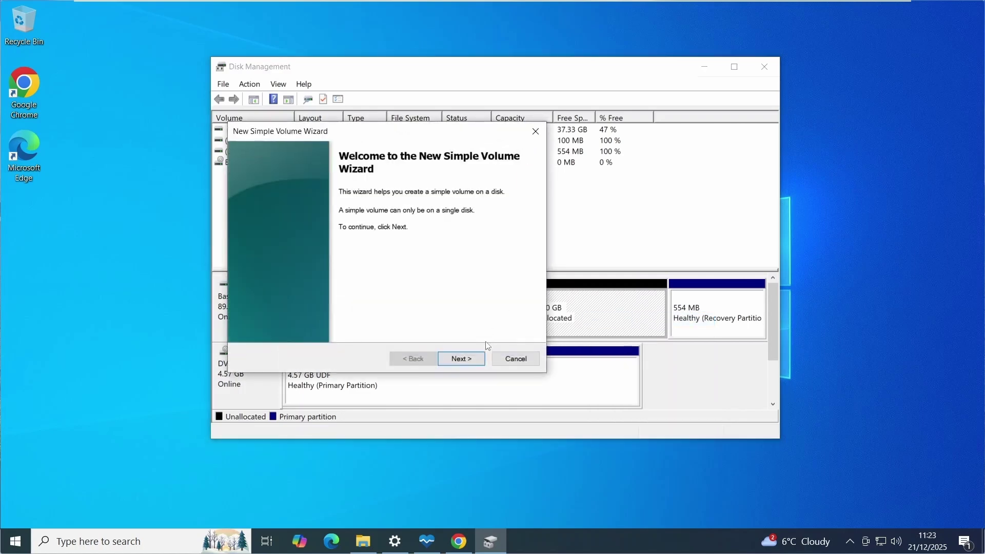
{"action": "left_click", "coordinate": [471, 360]}
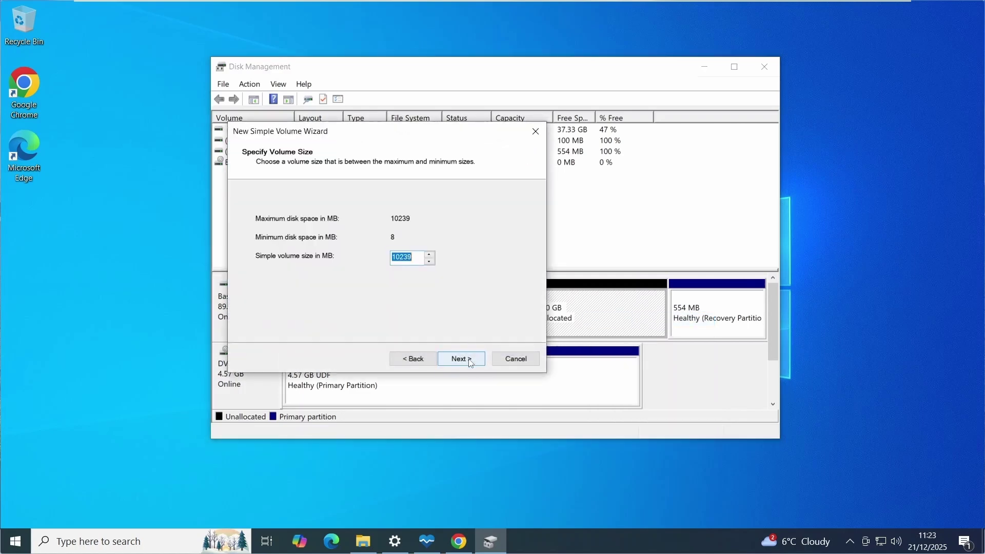
{"action": "left_click", "coordinate": [470, 360]}
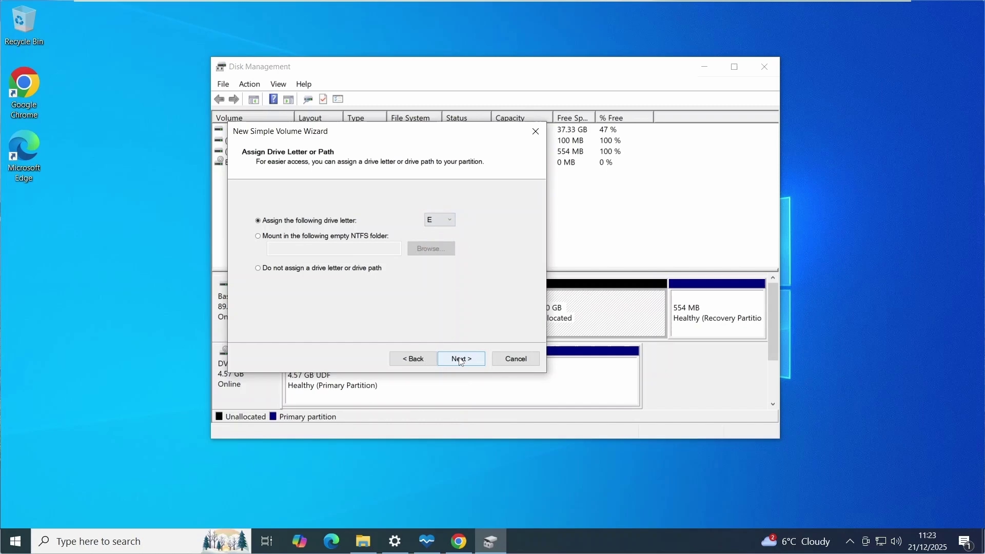
{"action": "left_click", "coordinate": [460, 359]}
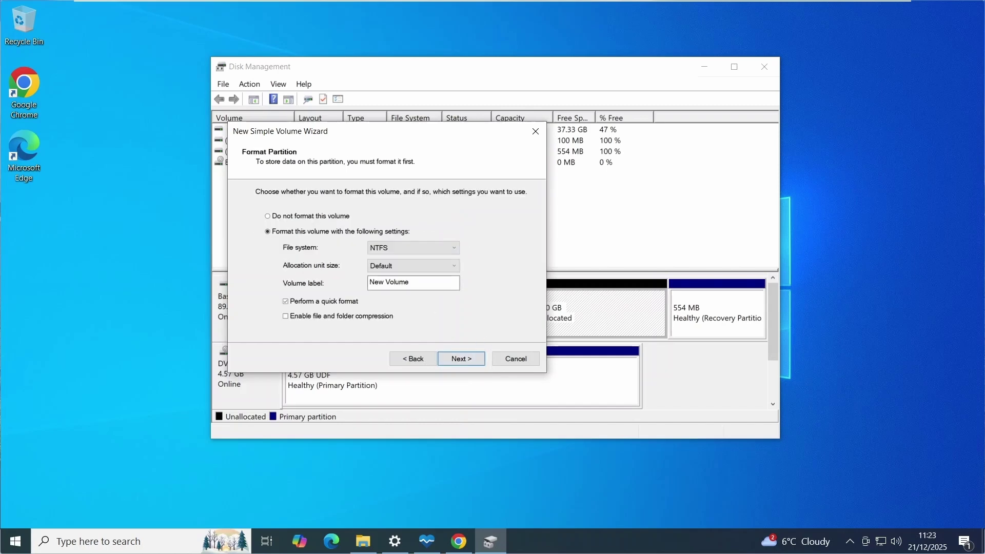
{"action": "left_click_drag", "start_coordinate": [409, 281], "coordinate": [374, 281]}
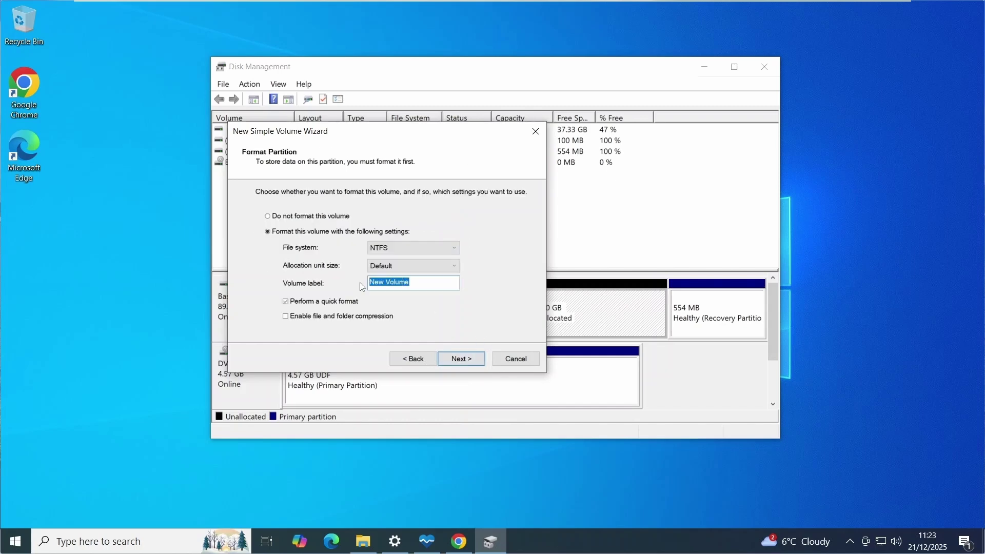
{"action": "key", "text": "BackSpace"}
{"action": "type", "text": "W11"}
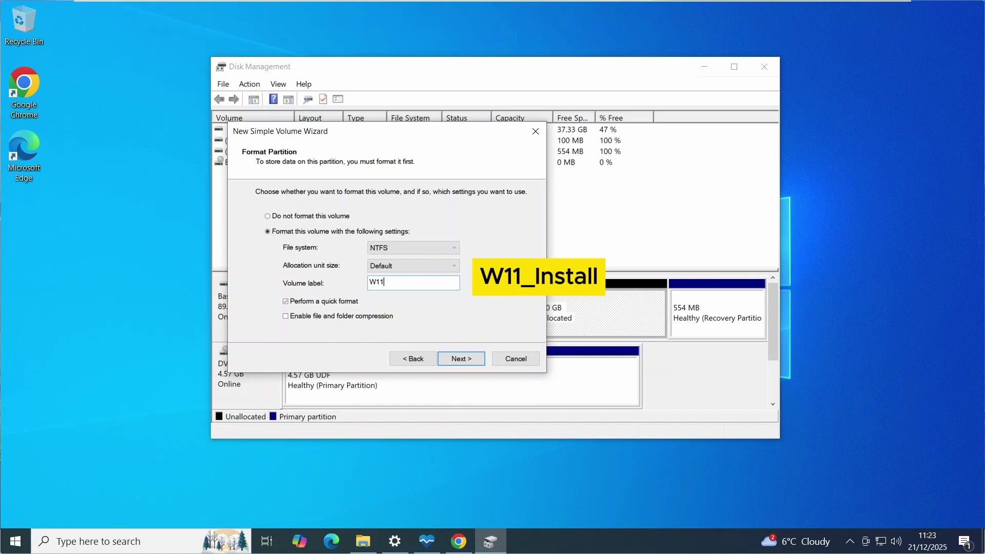
{"action": "type", "text": "_Install"}
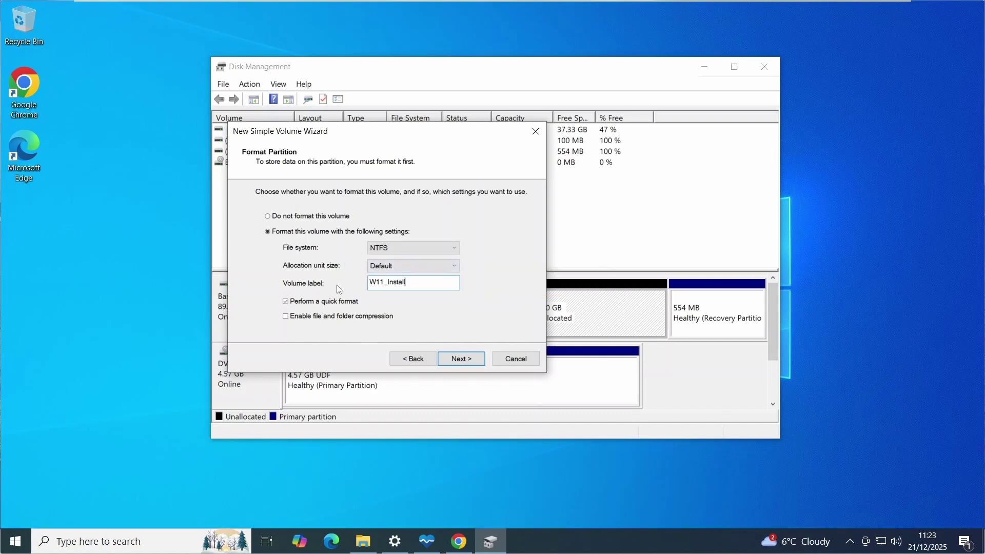
{"action": "left_click", "coordinate": [460, 358]}
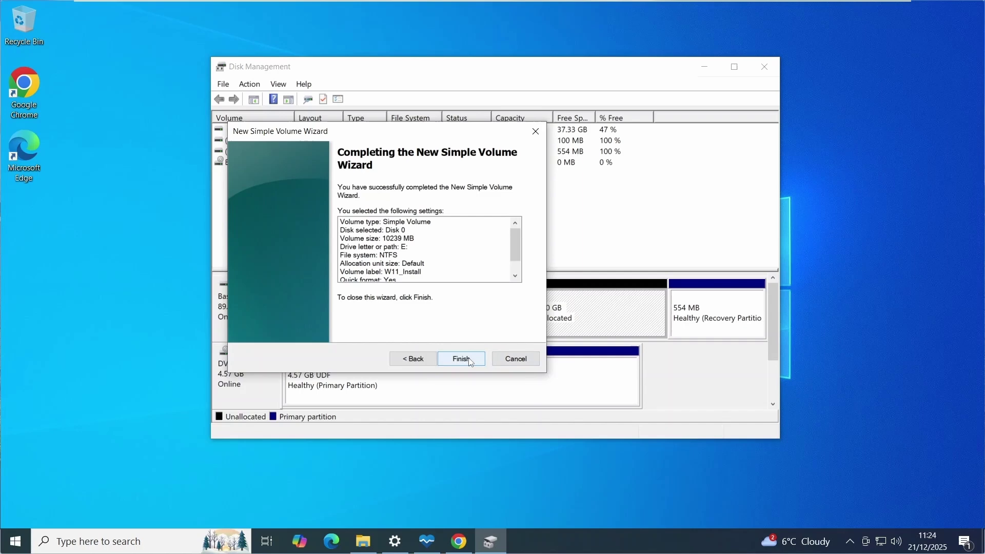
{"action": "left_click", "coordinate": [461, 358]}
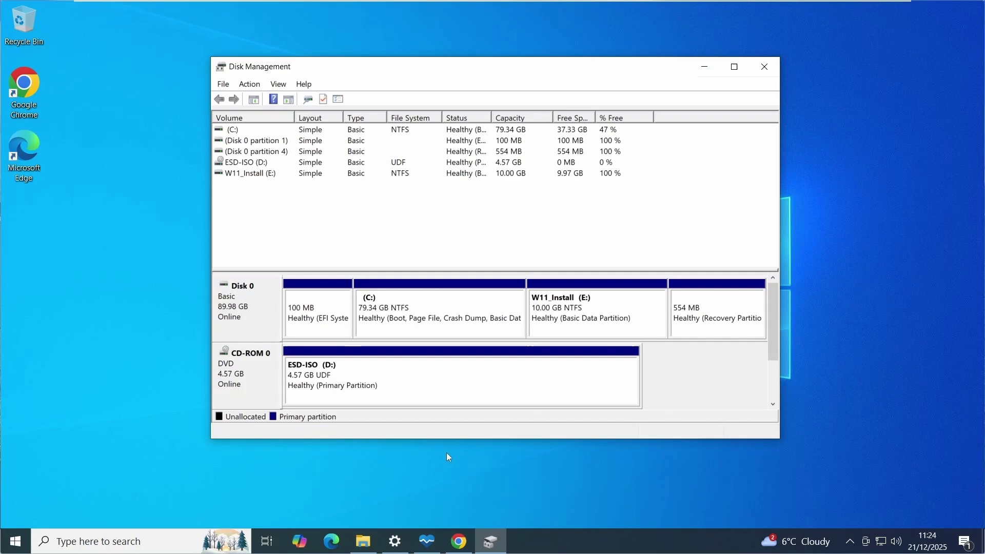
Step: Show This PC in File Explorer, listing the new W11_Install (E:) drive
{"action": "left_click", "coordinate": [361, 541]}
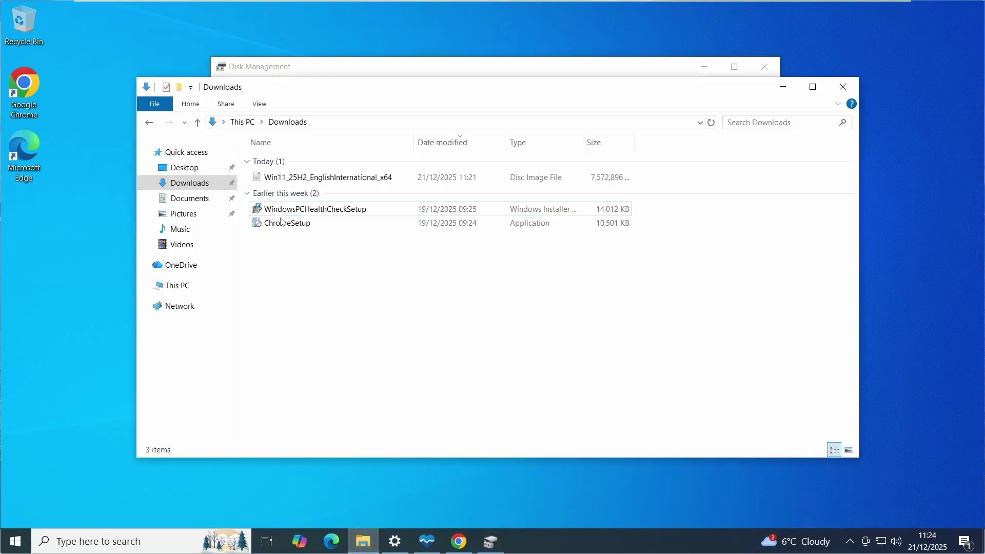
{"action": "left_click", "coordinate": [177, 287]}
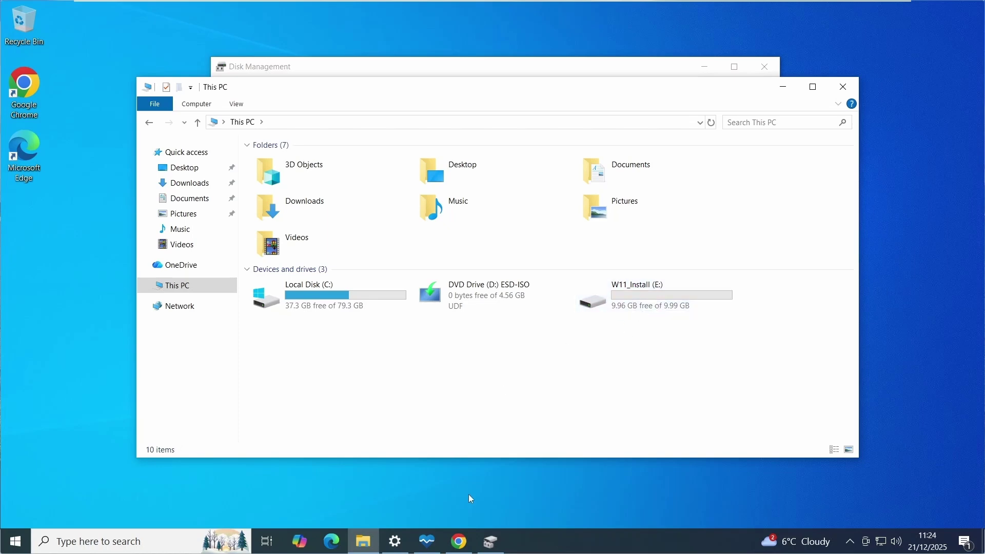
Step: Confirm in Chrome that the 7.2 GB Win11_25H2 ISO finished downloading, then minimize Chrome
{"action": "left_click", "coordinate": [459, 542]}
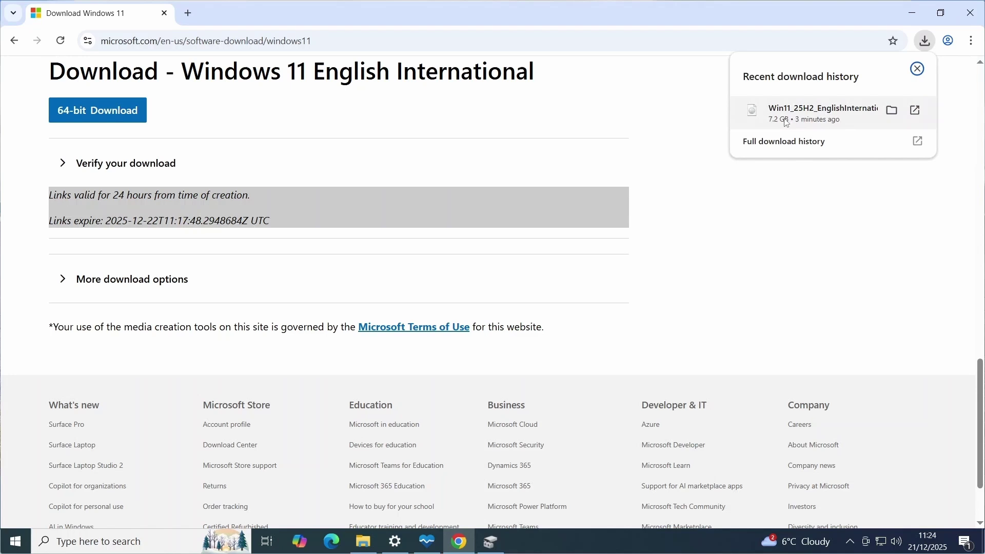
{"action": "left_click", "coordinate": [913, 18]}
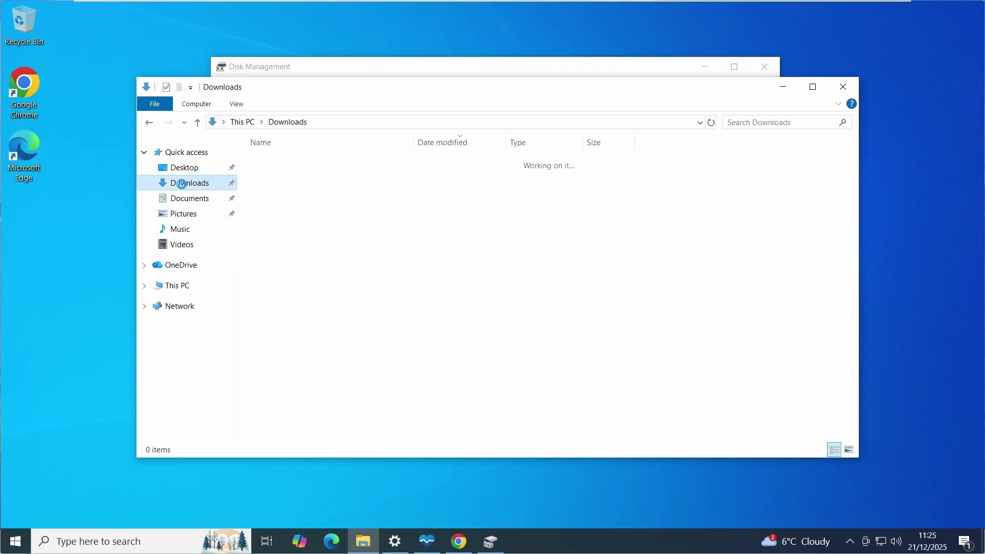
Step: Mount the Windows 11 ISO from Downloads as a virtual drive and open it
{"action": "left_click", "coordinate": [391, 181]}
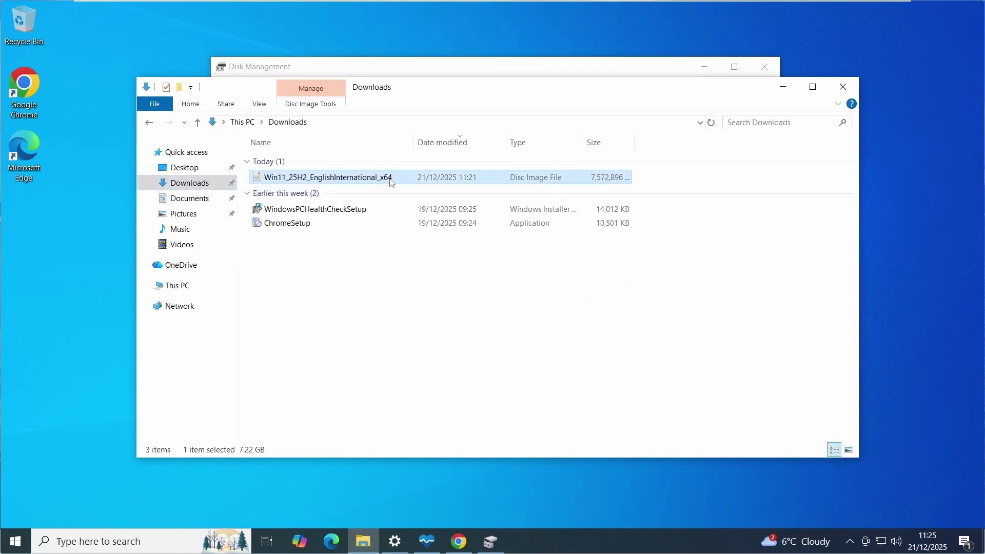
{"action": "right_click", "coordinate": [391, 182]}
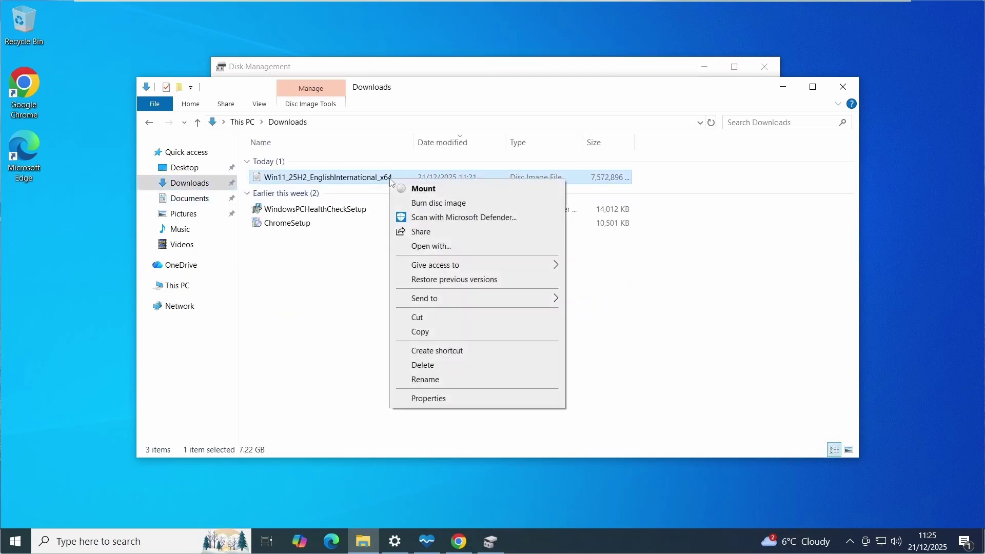
{"action": "left_click", "coordinate": [433, 191]}
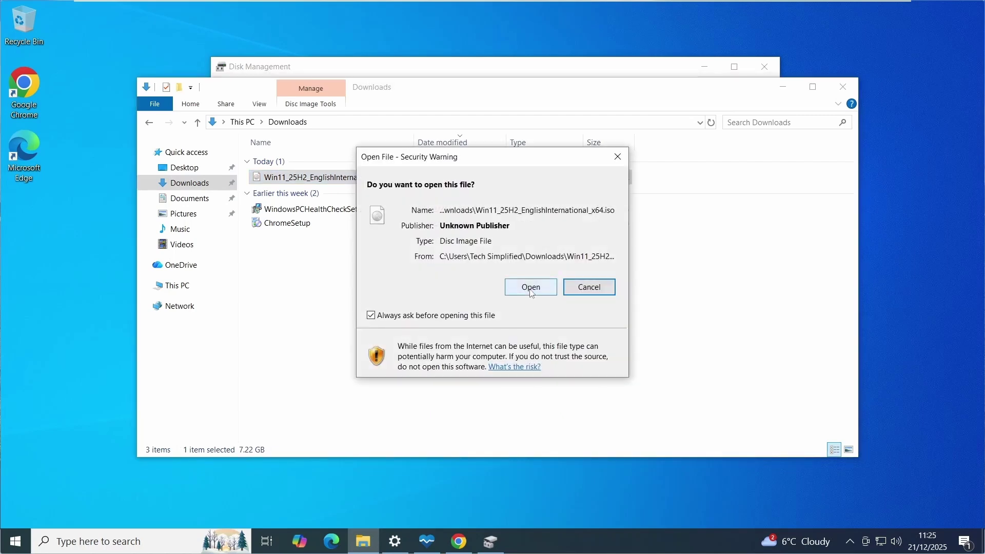
{"action": "left_click", "coordinate": [531, 290]}
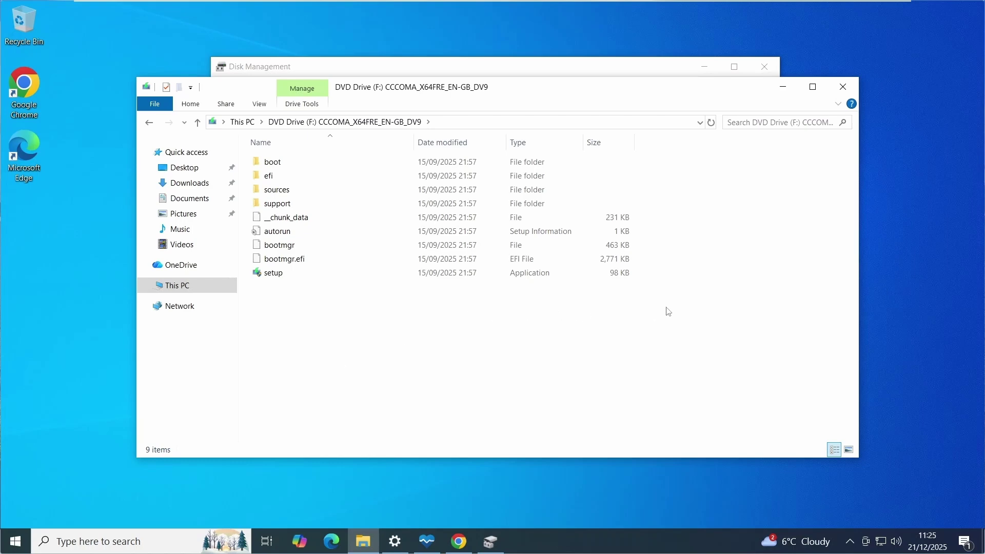
Step: Copy all nine ISO files and folders onto the W11_Install (E:) drive
{"action": "left_click_drag", "start_coordinate": [667, 312], "coordinate": [249, 149]}
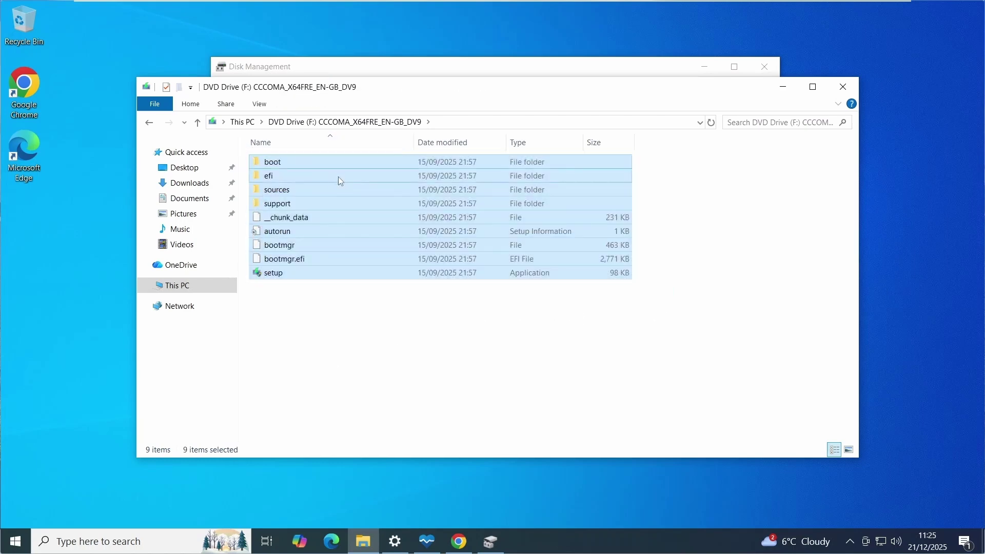
{"action": "right_click", "coordinate": [359, 201]}
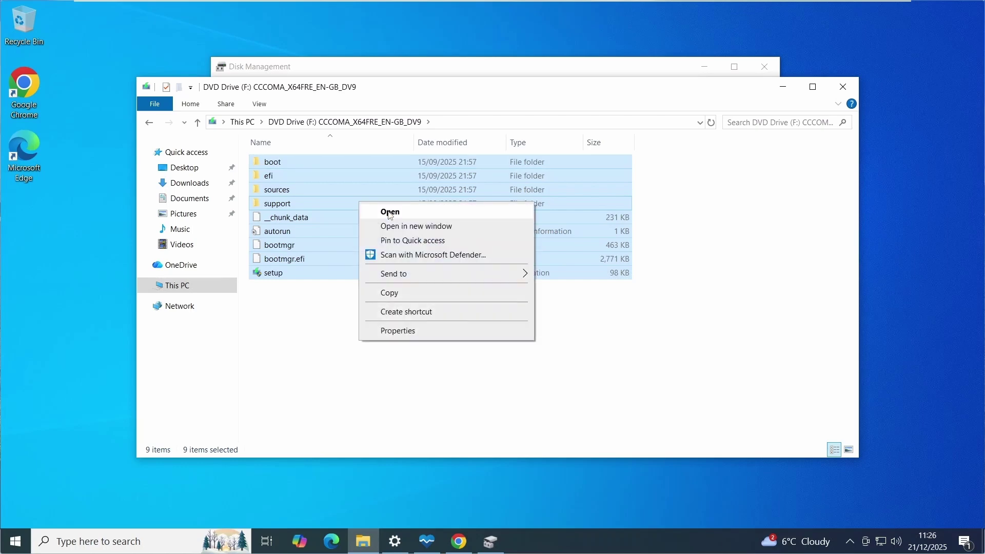
{"action": "left_click", "coordinate": [396, 293]}
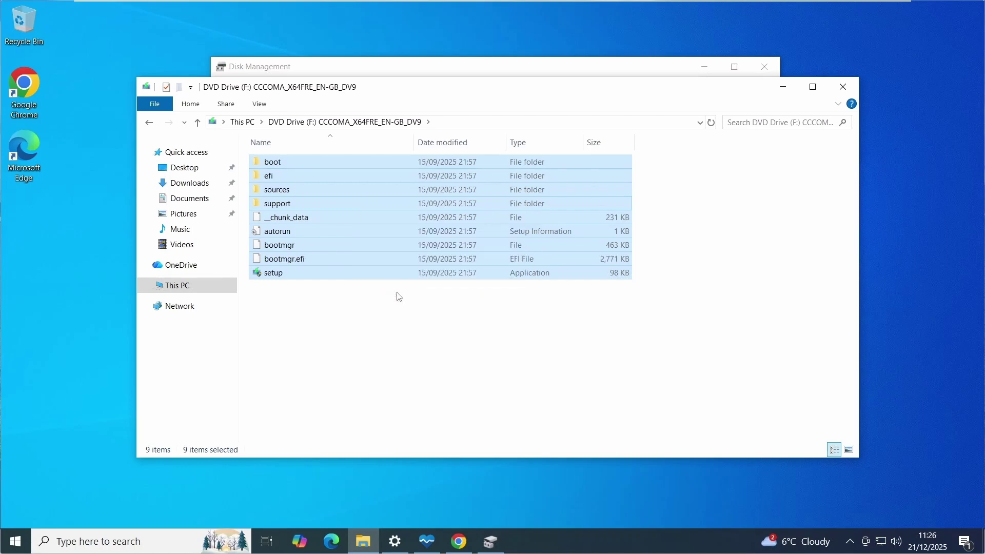
{"action": "left_click", "coordinate": [176, 286]}
{"action": "double_click", "coordinate": [615, 294]}
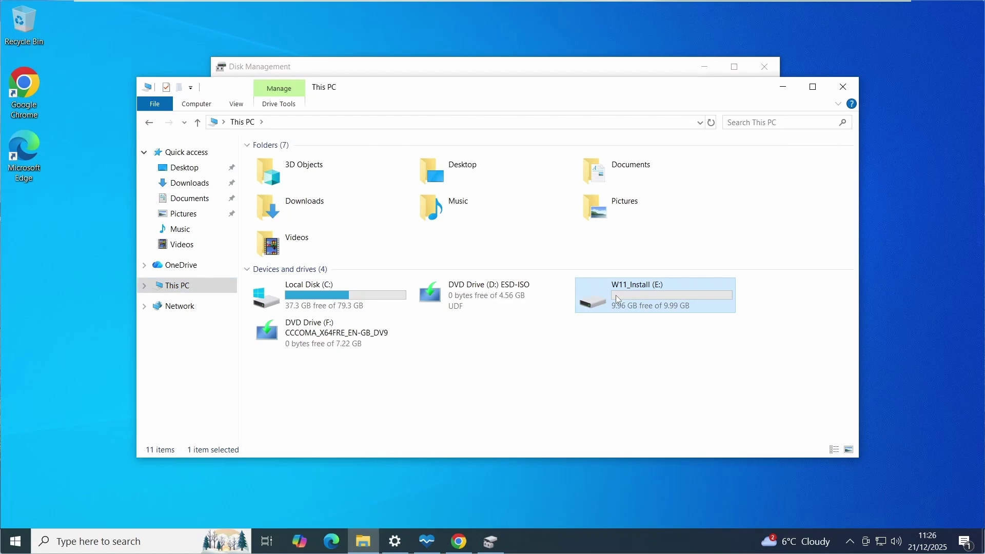
{"action": "right_click", "coordinate": [360, 218]}
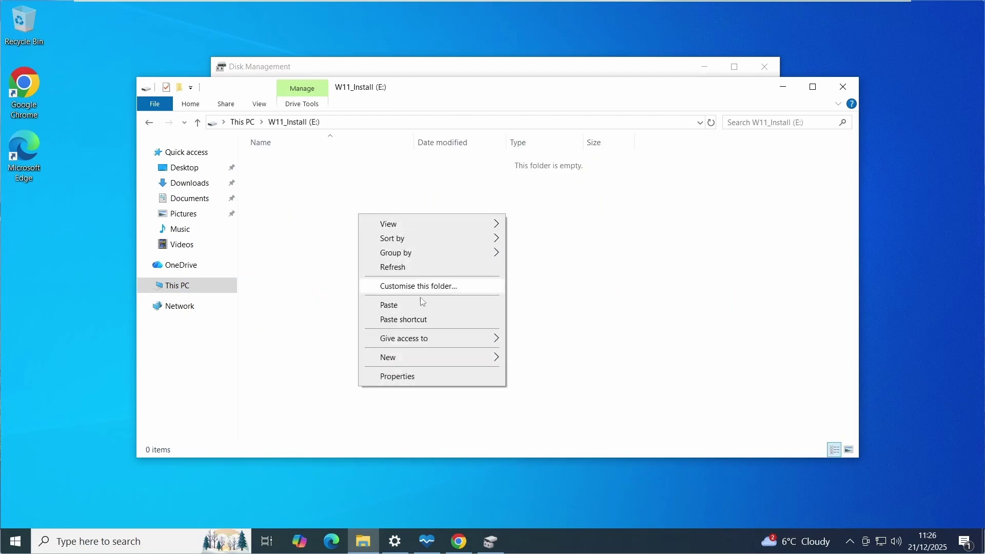
{"action": "left_click", "coordinate": [396, 308]}
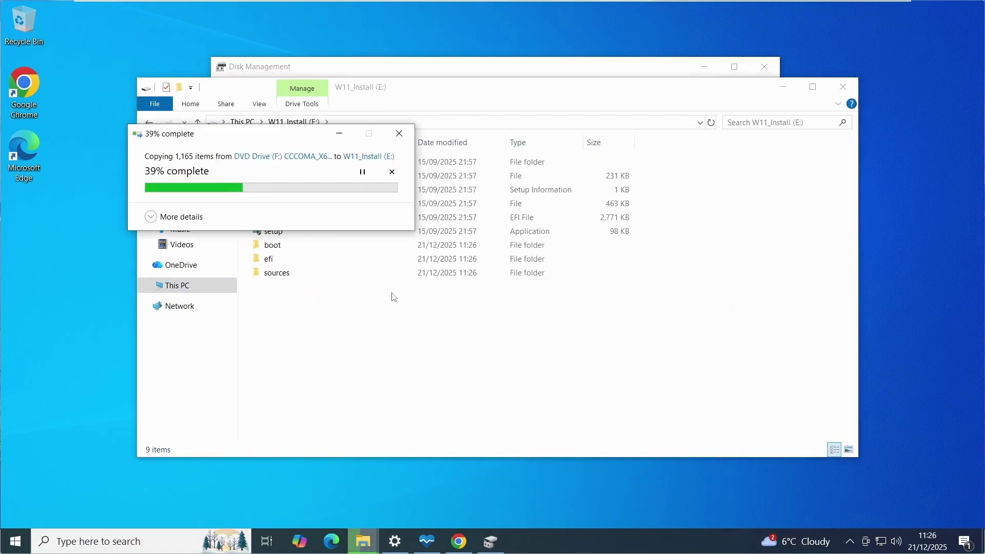
{"action": "key", "text": "ctrl+a"}
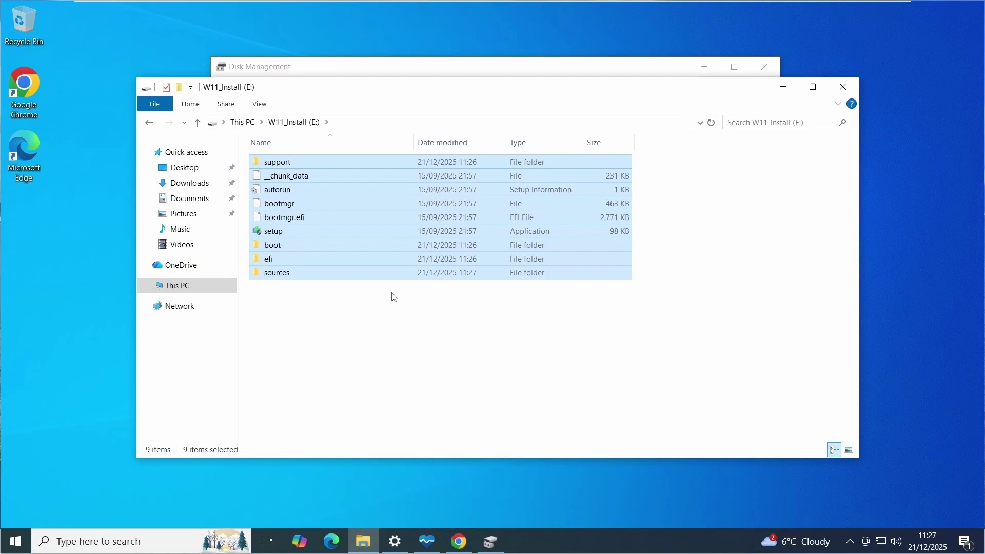
Step: Restart into advanced start-up from Settings' Update & Security > Recovery
{"action": "left_click", "coordinate": [448, 333]}
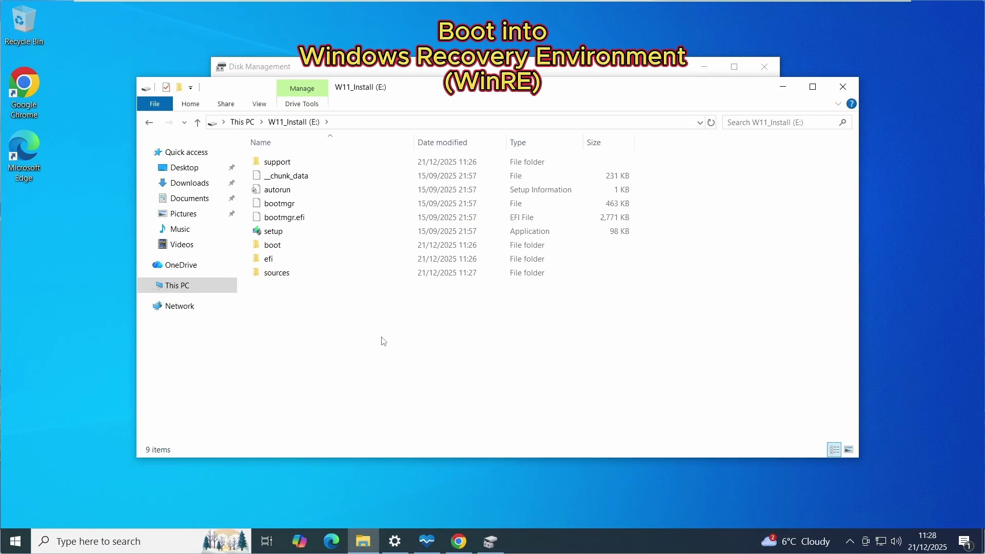
{"action": "left_click", "coordinate": [399, 544]}
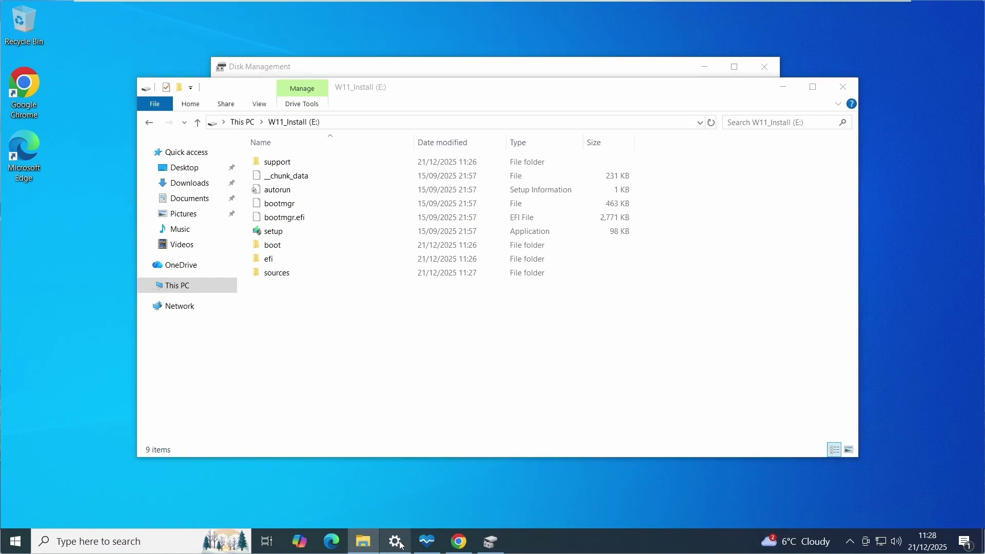
{"action": "scroll", "coordinate": [337, 438], "scroll_direction": "down", "scroll_amount": 1}
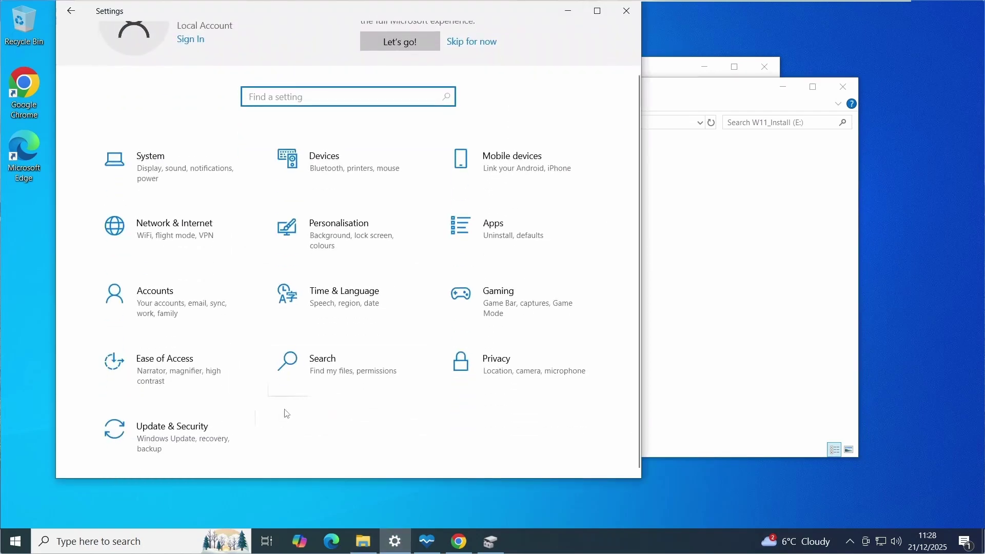
{"action": "left_click", "coordinate": [175, 430]}
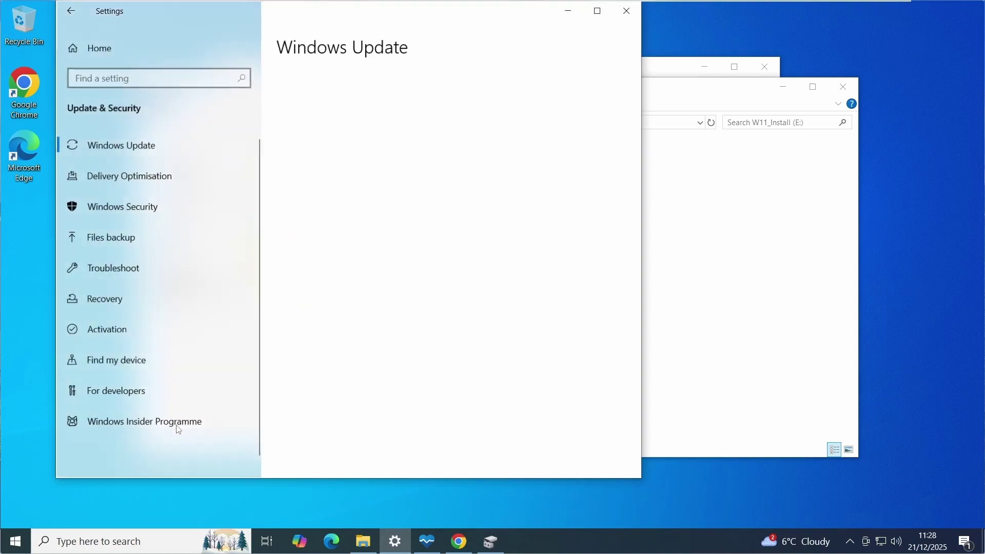
{"action": "left_click", "coordinate": [105, 302]}
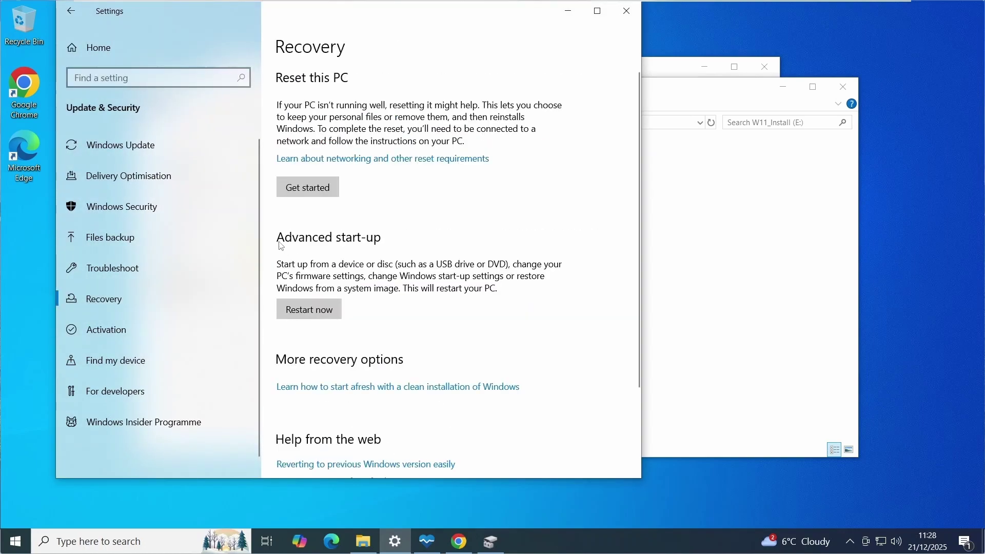
{"action": "left_click", "coordinate": [309, 310]}
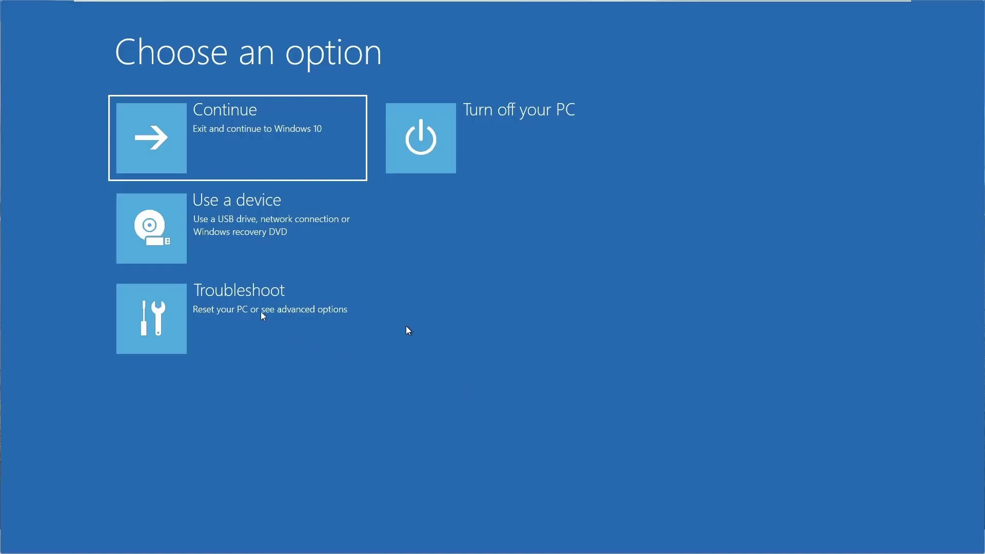
Step: Launch the administrator Command Prompt via Troubleshoot > Advanced options
{"action": "left_click", "coordinate": [195, 314]}
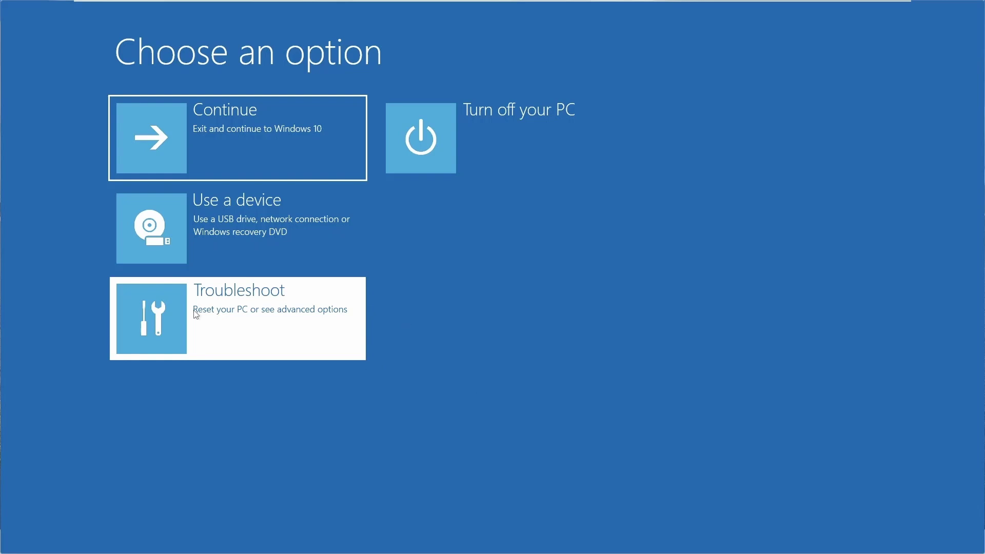
{"action": "left_click", "coordinate": [171, 228]}
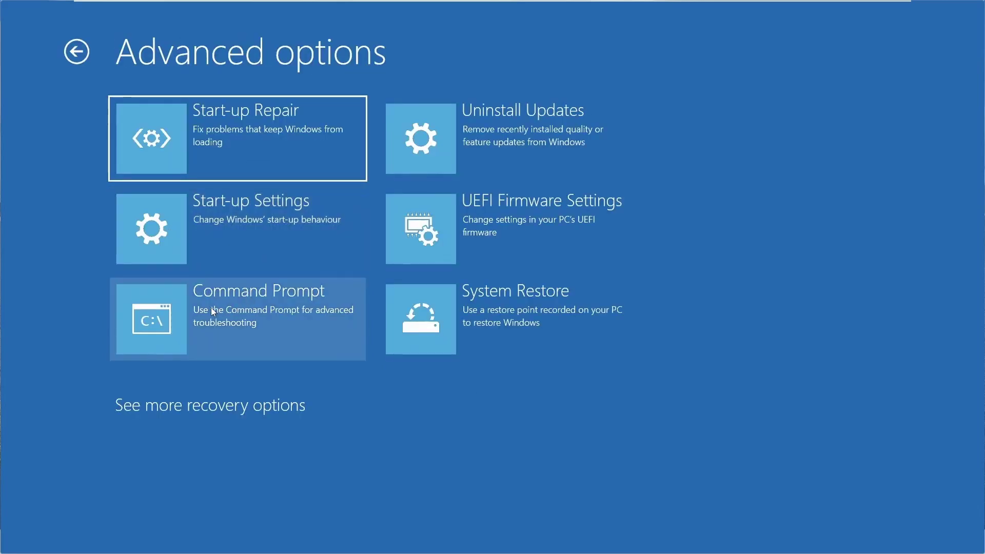
{"action": "left_click", "coordinate": [211, 306]}
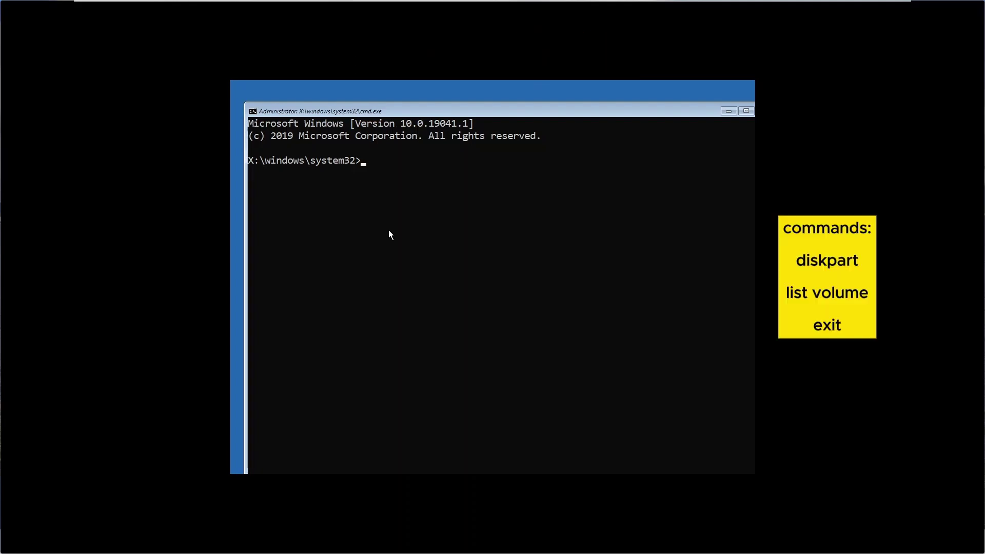
Step: Start DiskPart, retyping the command after a mistyped first attempt
{"action": "type", "text": "diskpart]"}
{"action": "key", "text": "Return"}
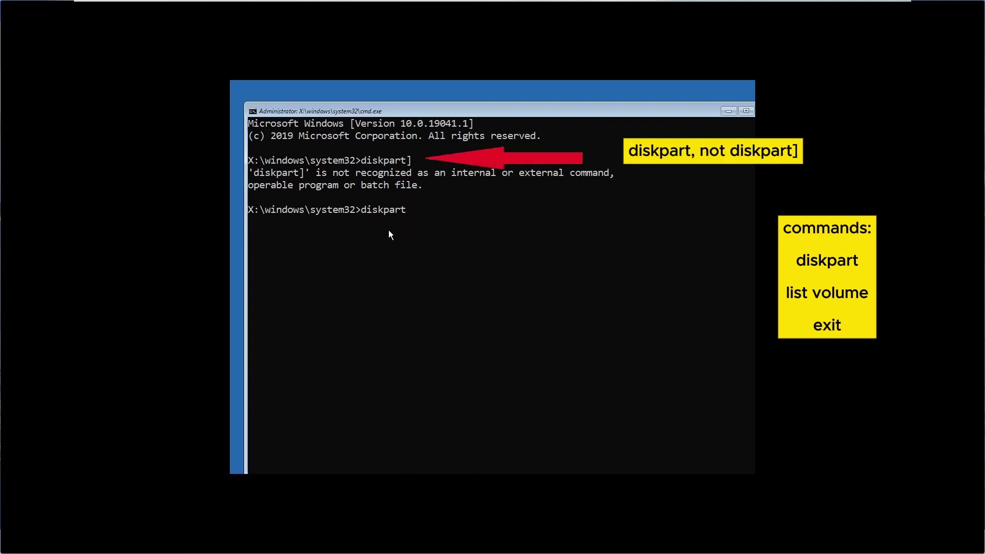
{"action": "type", "text": "diskpart"}
{"action": "key", "text": "Return"}
{"action": "mouse_move", "coordinate": [477, 112]}
{"action": "left_mouse_down"}
{"action": "mouse_move", "coordinate": [468, 82]}
{"action": "mouse_move", "coordinate": [471, 93]}
{"action": "left_mouse_up"}
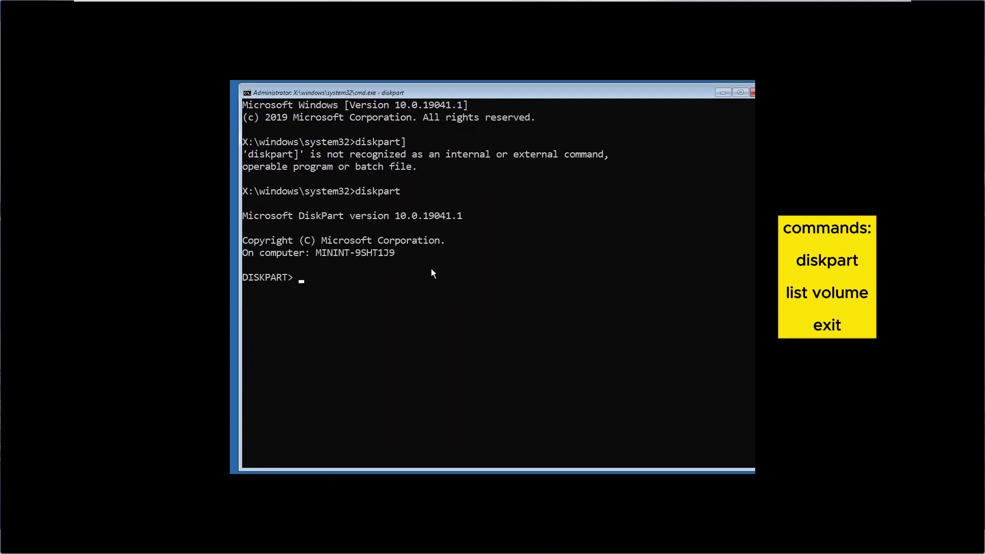
Step: Run 'list volume', pick out W11_Install as drive D (9 GB), then exit DiskPart
{"action": "type", "text": "list volume"}
{"action": "key", "text": "Return"}
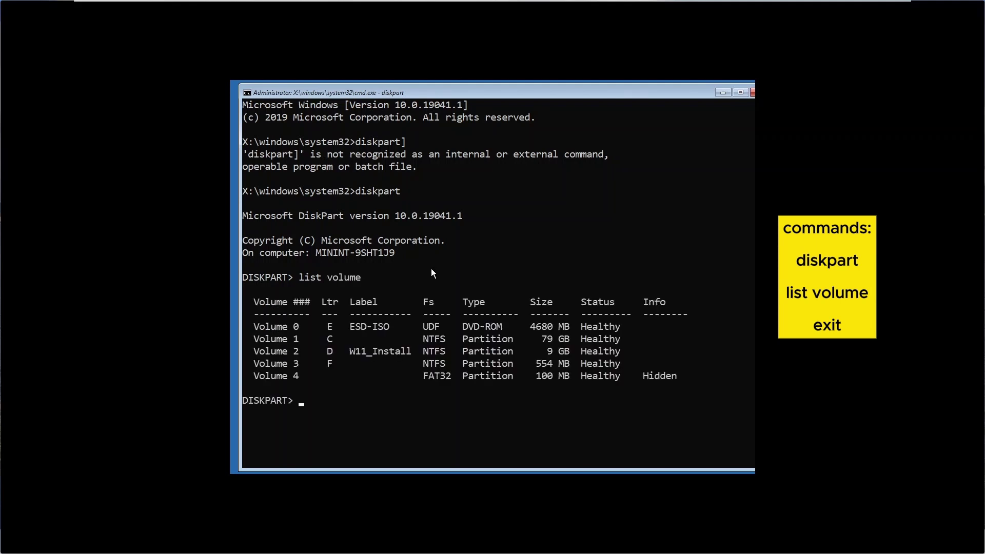
{"action": "left_click", "coordinate": [397, 362]}
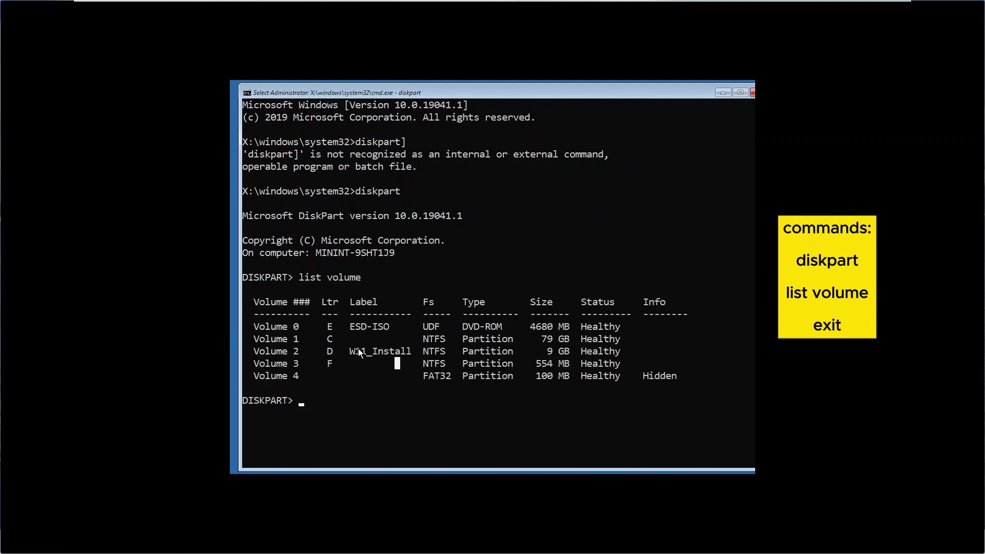
{"action": "left_click_drag", "start_coordinate": [349, 350], "coordinate": [577, 351]}
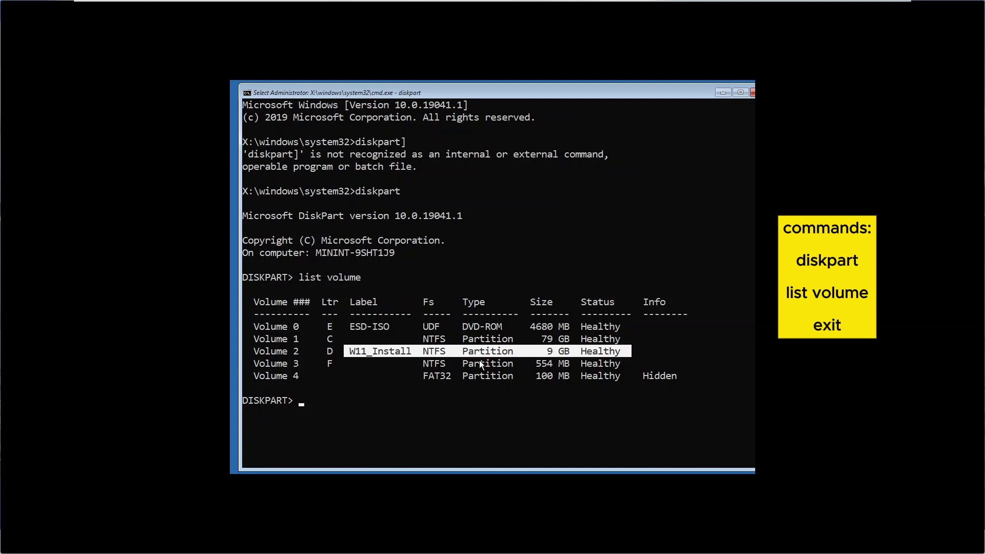
{"action": "left_click_drag", "start_coordinate": [322, 352], "coordinate": [328, 352]}
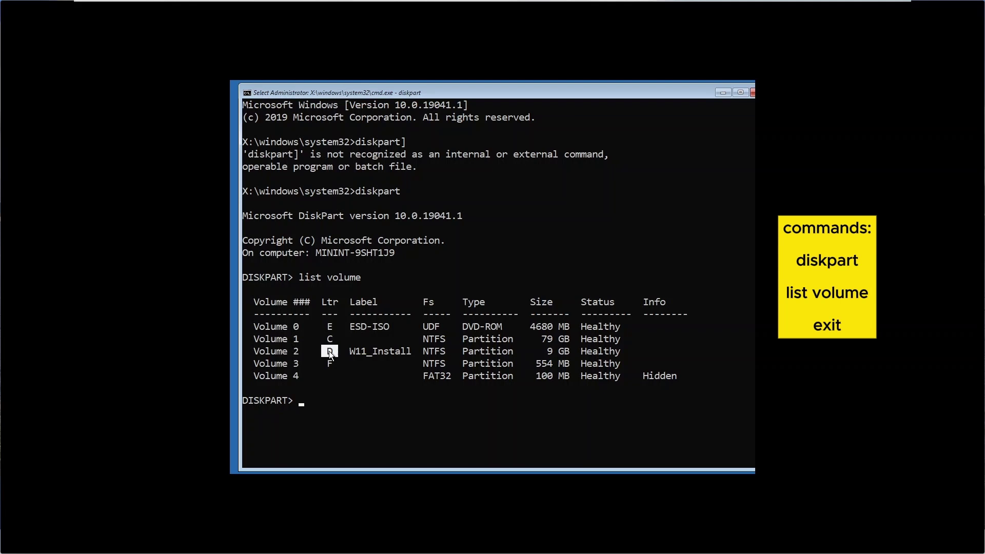
{"action": "left_click", "coordinate": [300, 402]}
{"action": "type", "text": "ex"}
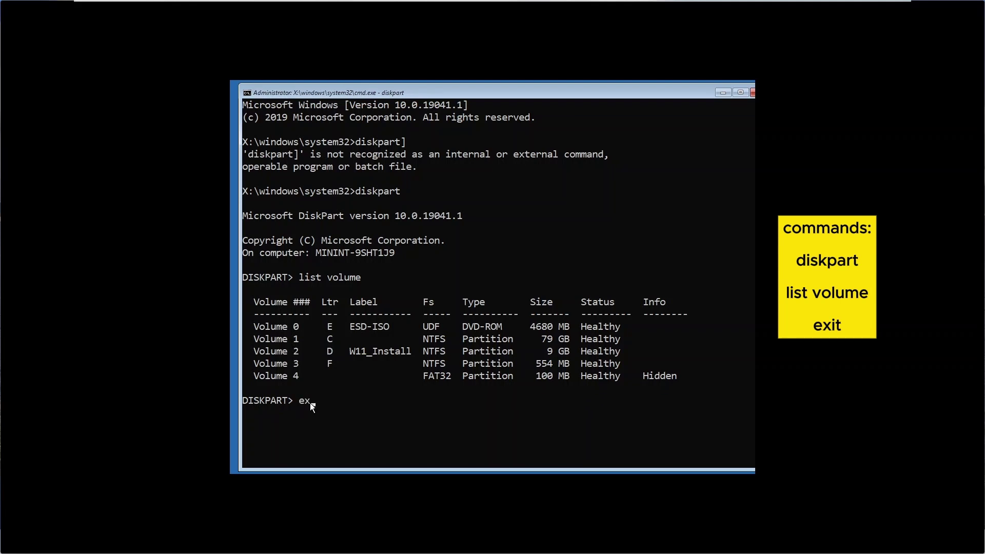
{"action": "type", "text": "it"}
{"action": "key", "text": "Return"}
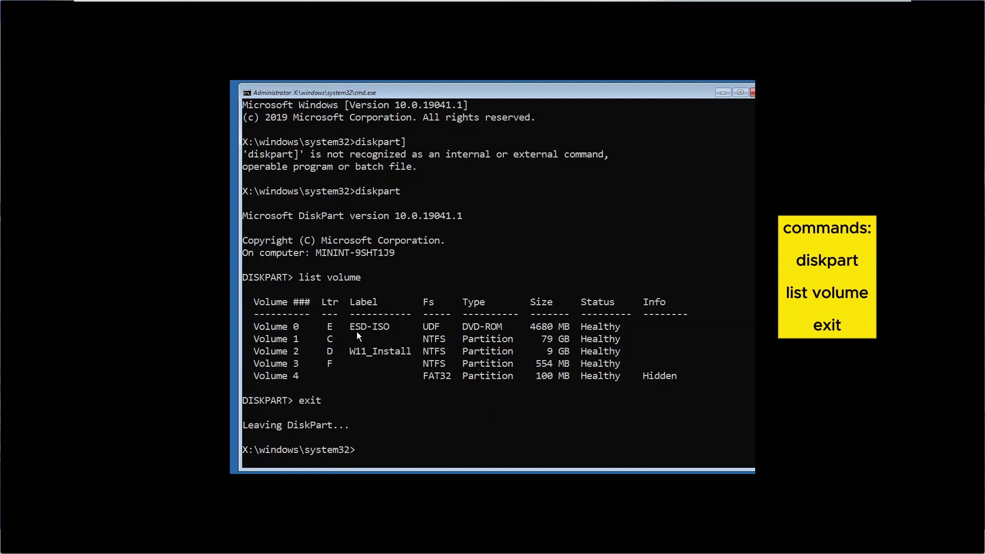
{"action": "scroll", "coordinate": [328, 343], "scroll_direction": "down", "scroll_amount": 5}
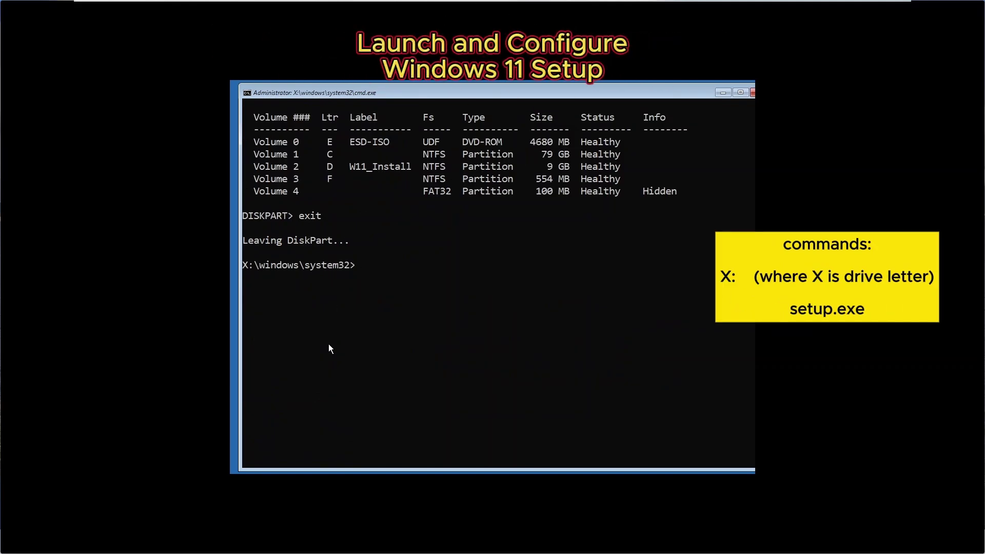
Step: Switch to drive D: and run setup.exe to launch Windows 11 Setup
{"action": "type", "text": "D:"}
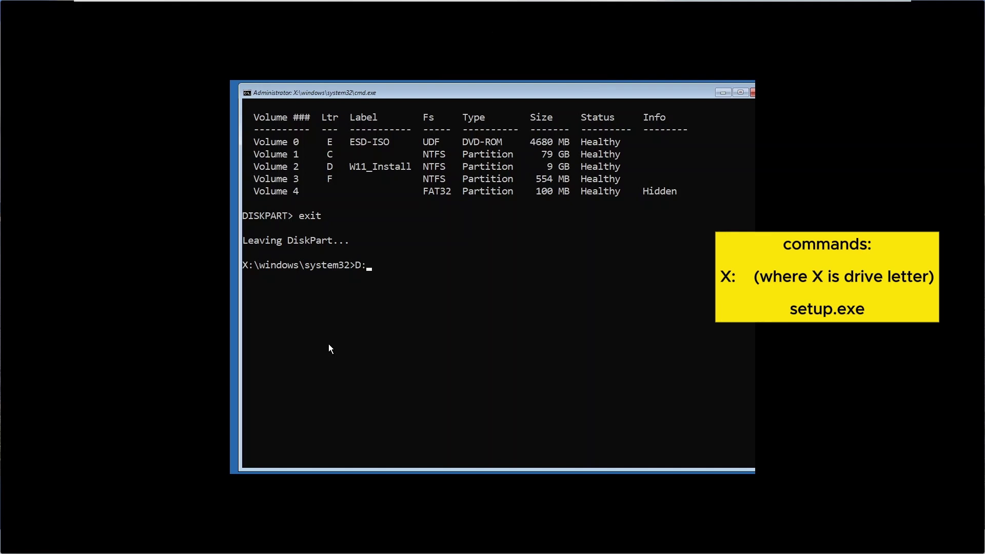
{"action": "key", "text": "Return"}
{"action": "type", "text": "setup.exe"}
{"action": "key", "text": "Return"}
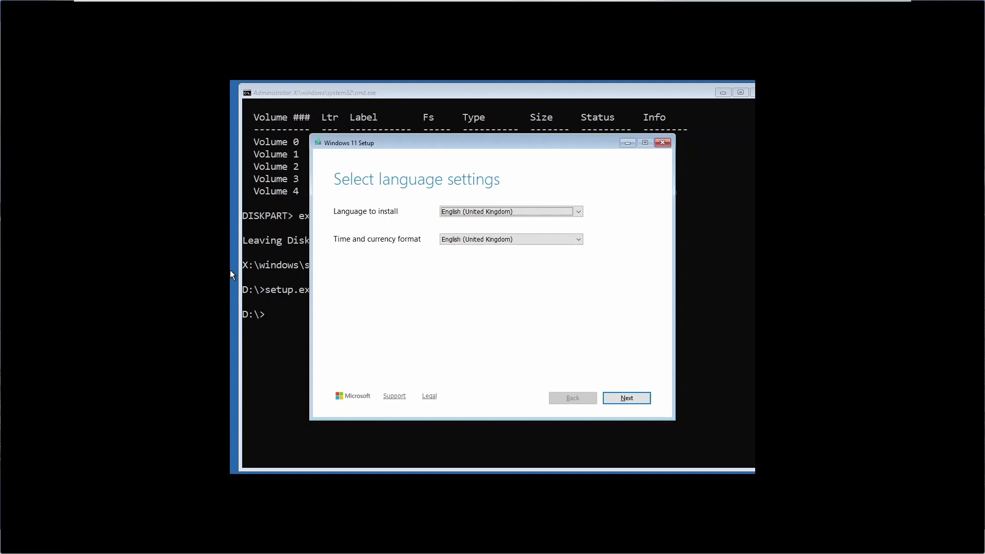
Step: Keep the default language and keyboard, agree to deletion, skip the product key, choose Windows 11 Pro
{"action": "left_click", "coordinate": [638, 397]}
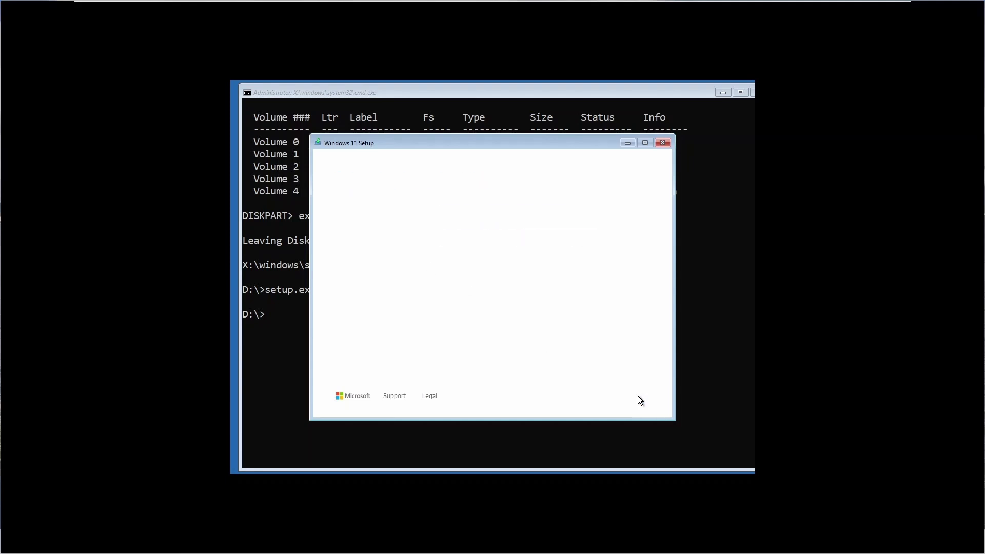
{"action": "left_click", "coordinate": [629, 398]}
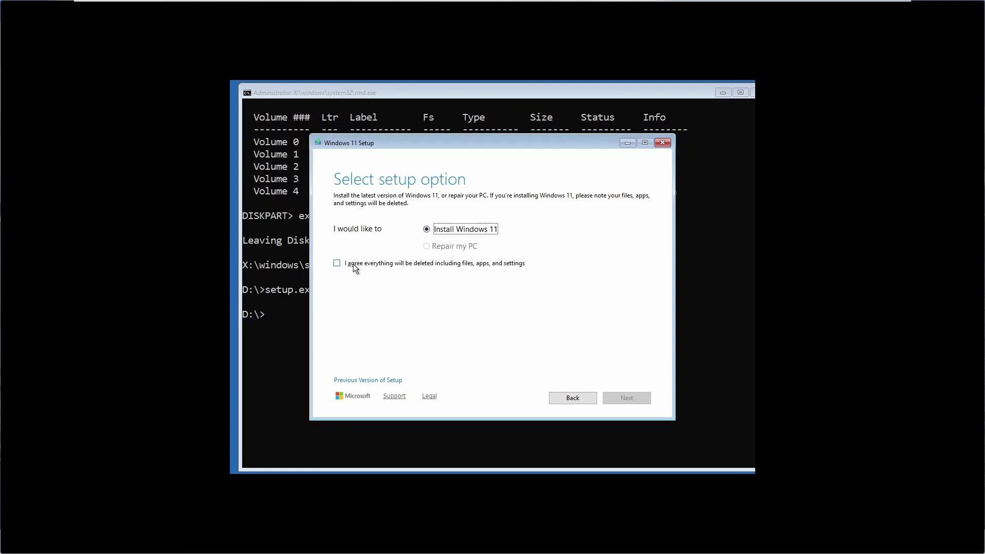
{"action": "left_click", "coordinate": [337, 263]}
{"action": "key", "text": "Return"}
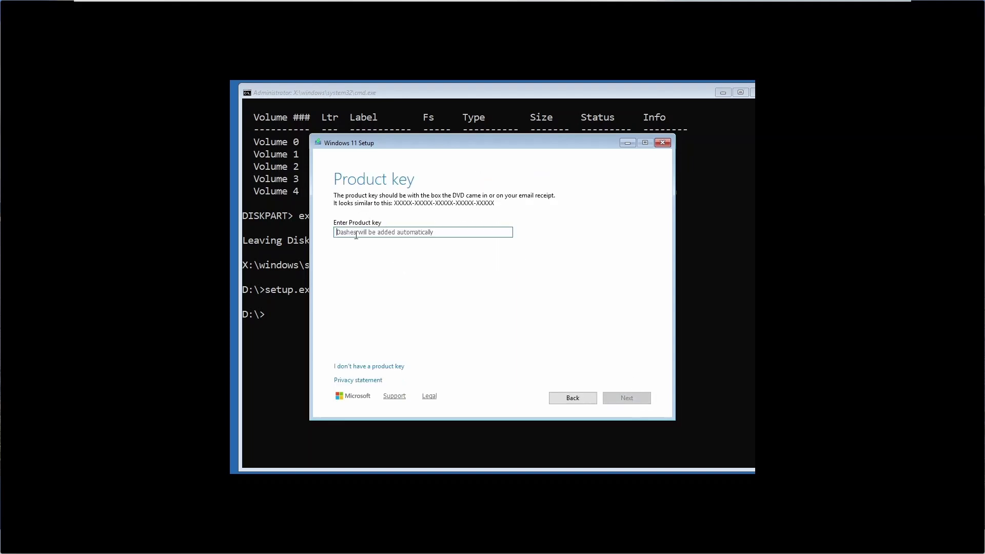
{"action": "left_click", "coordinate": [365, 367]}
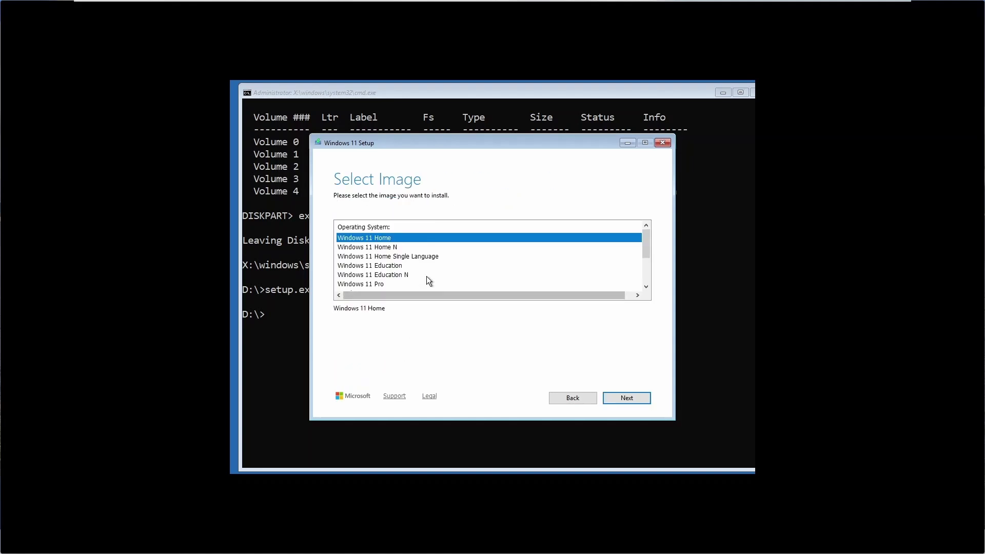
{"action": "left_click", "coordinate": [374, 284]}
{"action": "left_click", "coordinate": [627, 398]}
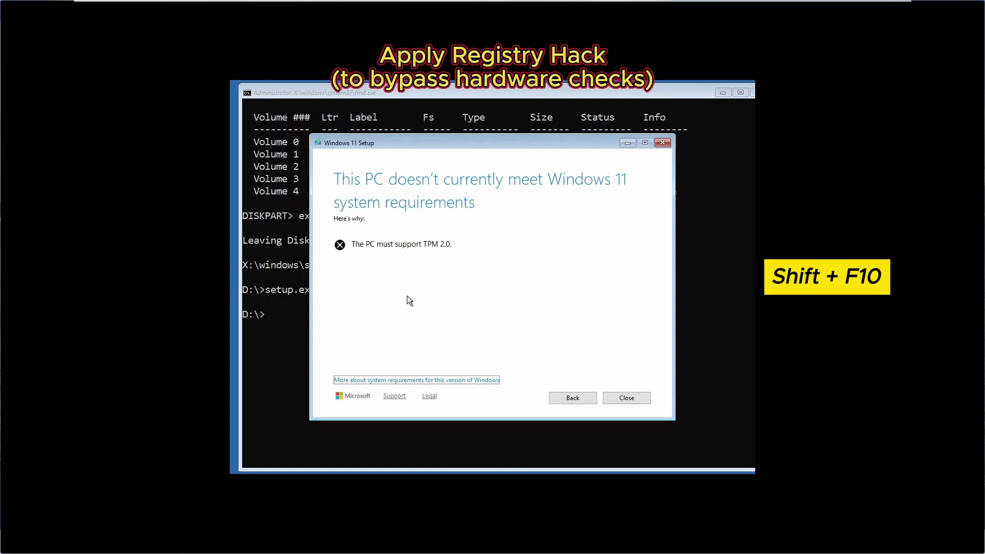
Step: Open a new Command Prompt with Shift+F10 and launch regedit from it
{"action": "key", "text": "shift+F10"}
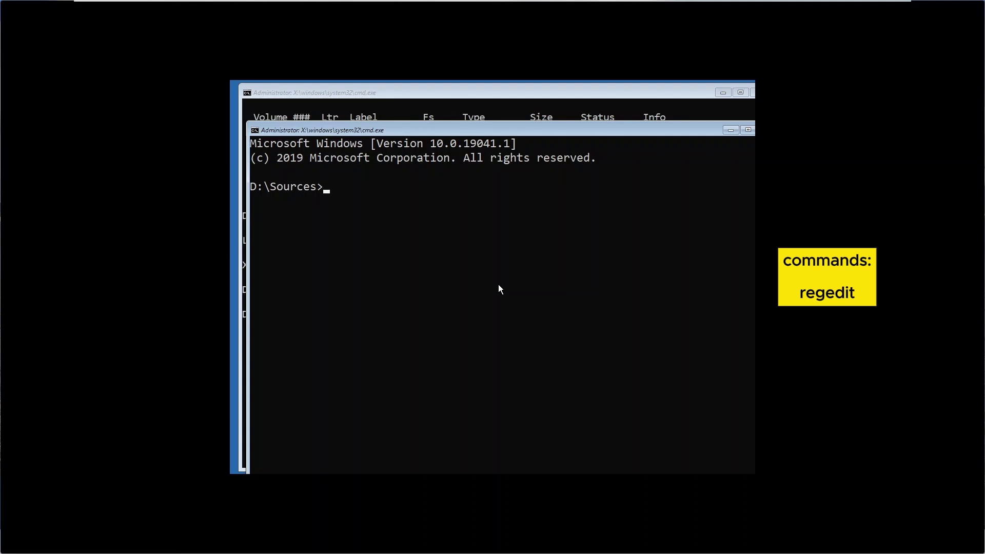
{"action": "type", "text": "regedit"}
{"action": "key", "text": "Return"}
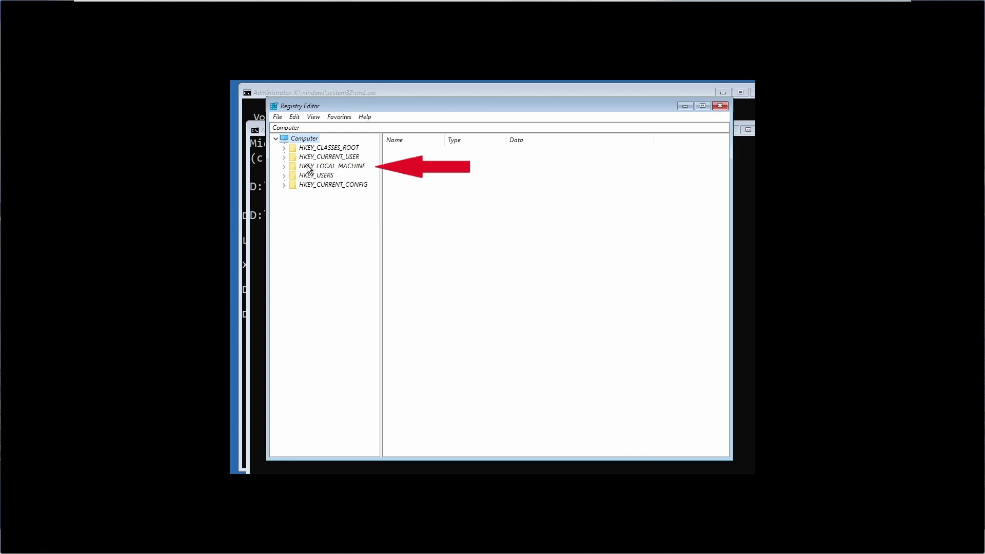
Step: Create a key named LabConfig under HKEY_LOCAL_MACHINE\SYSTEM\Setup and select it
{"action": "left_click", "coordinate": [285, 167]}
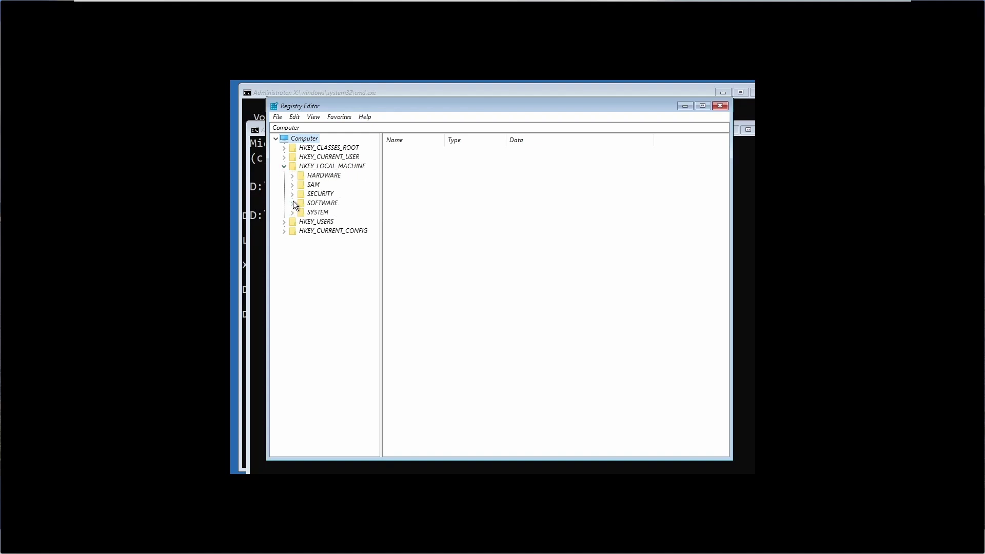
{"action": "left_click", "coordinate": [293, 213]}
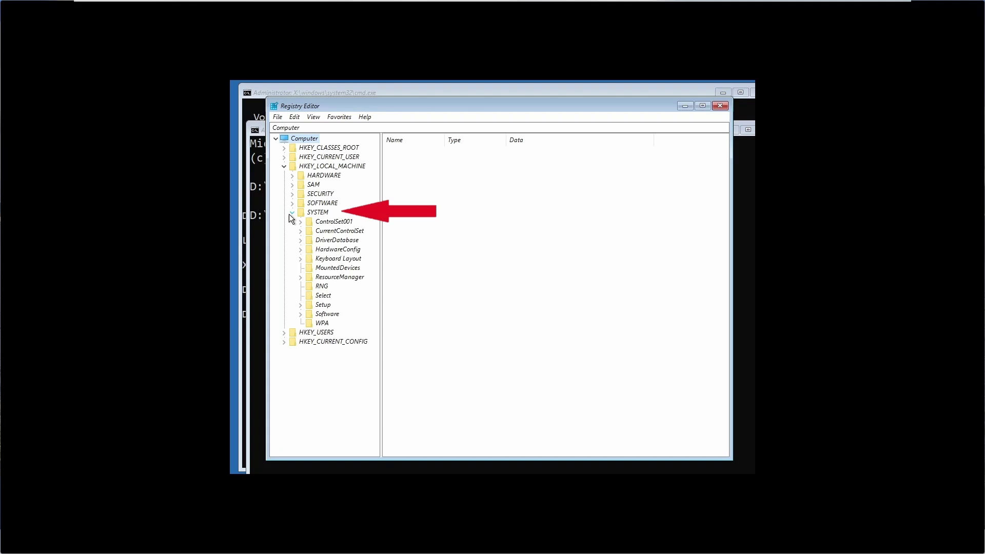
{"action": "left_click", "coordinate": [300, 306]}
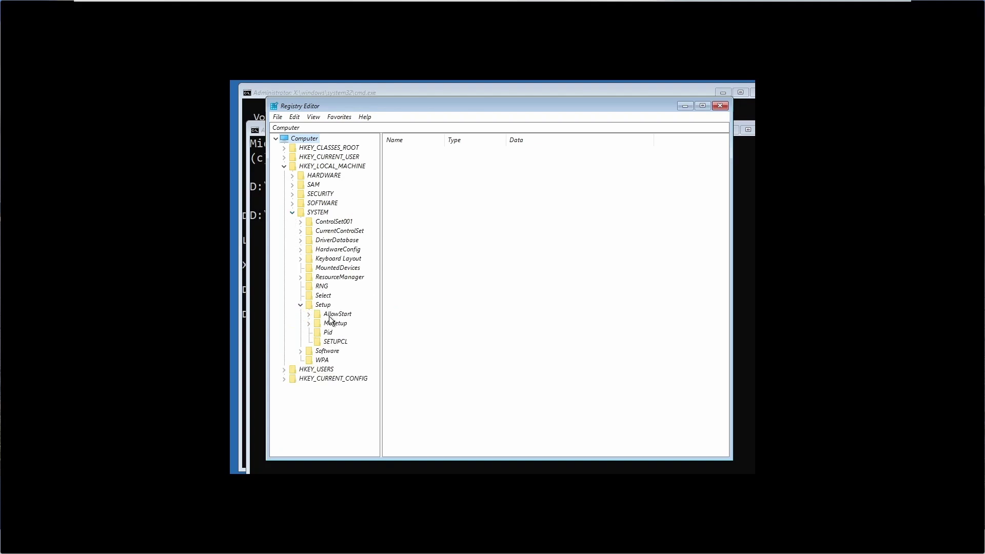
{"action": "left_click", "coordinate": [323, 305]}
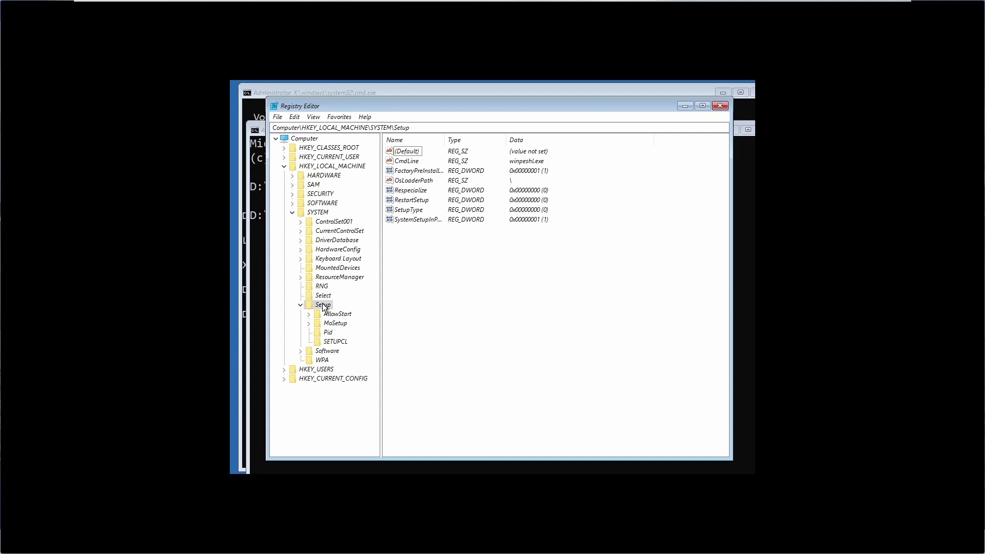
{"action": "right_click", "coordinate": [323, 307]}
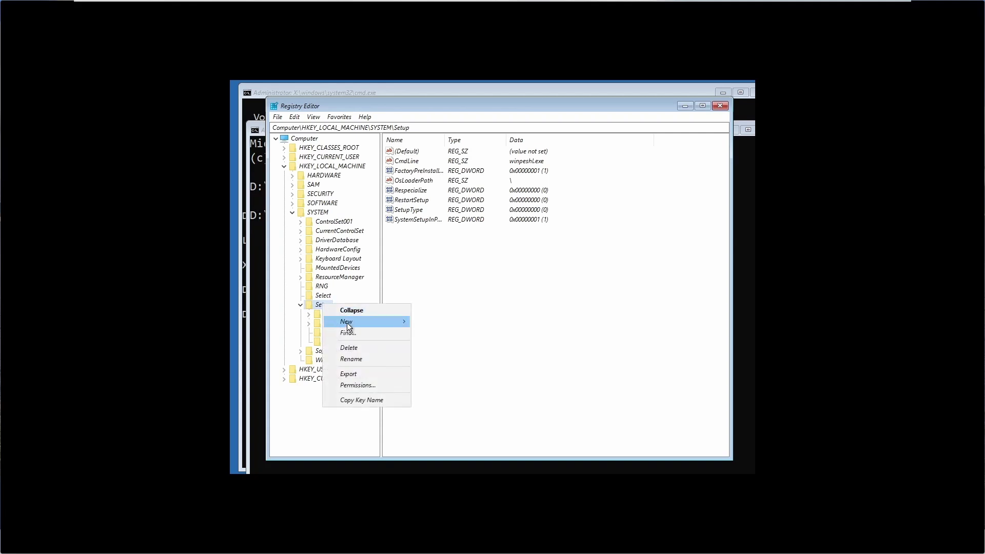
{"action": "mouse_move", "coordinate": [346, 322]}
{"action": "left_click", "coordinate": [431, 323]}
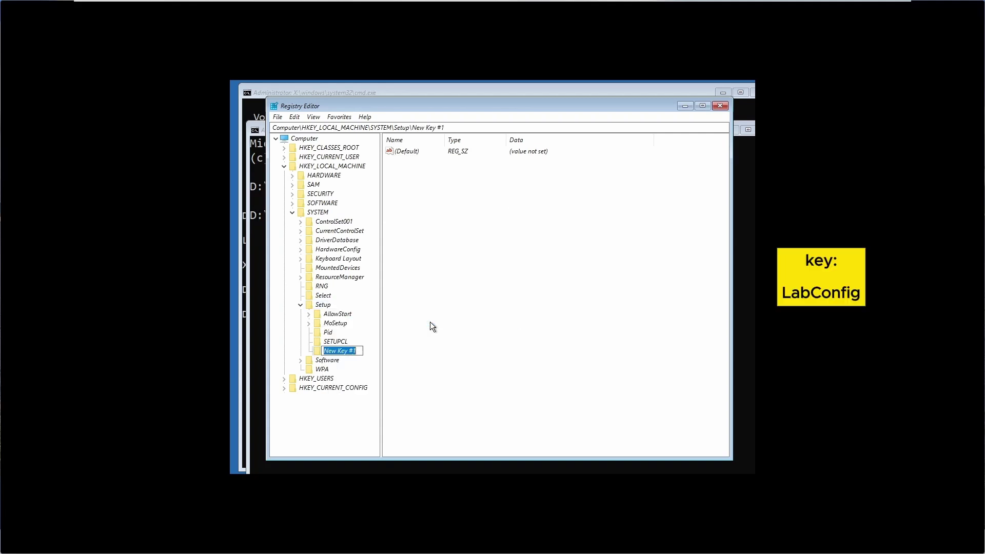
{"action": "type", "text": "LabConfig"}
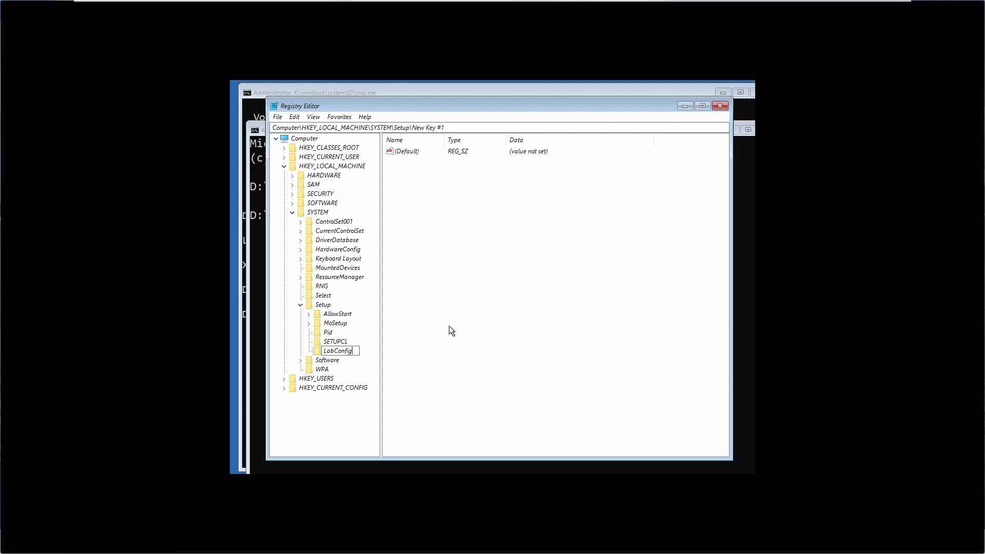
{"action": "key", "text": "Return"}
{"action": "left_click", "coordinate": [337, 352]}
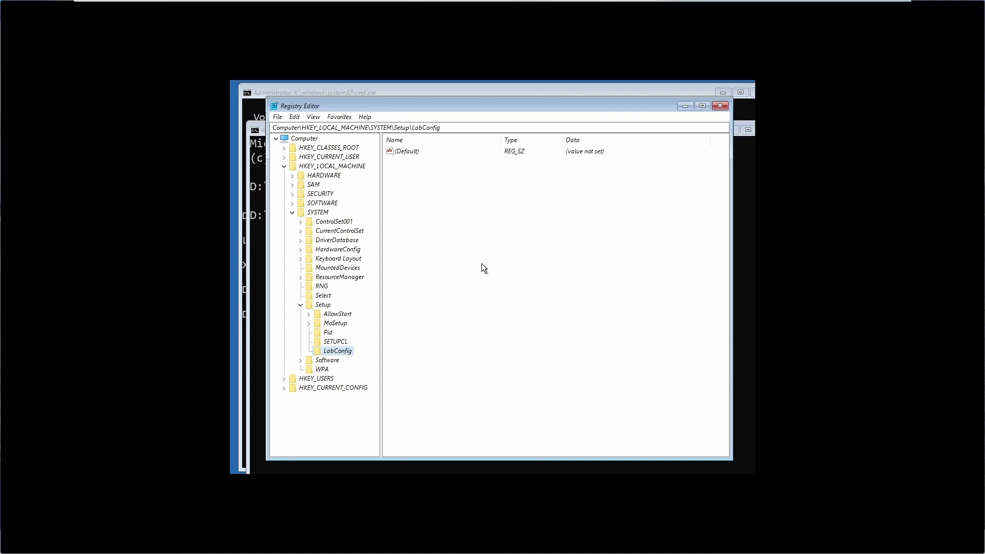
Step: Add four DWORD (32-bit) values to LabConfig, keeping the default names New Value #1 to #4
{"action": "right_click", "coordinate": [522, 254]}
{"action": "mouse_move", "coordinate": [548, 260]}
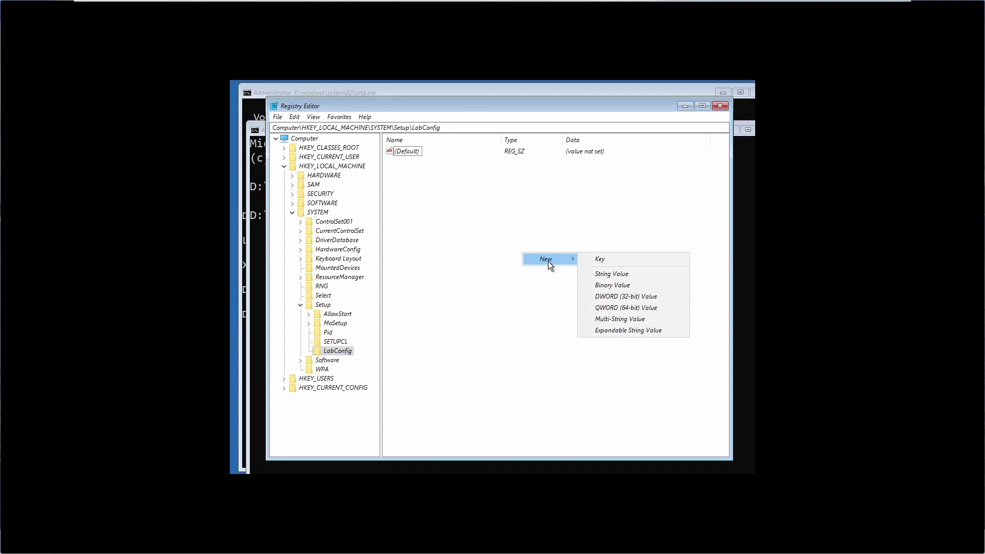
{"action": "left_click", "coordinate": [613, 296]}
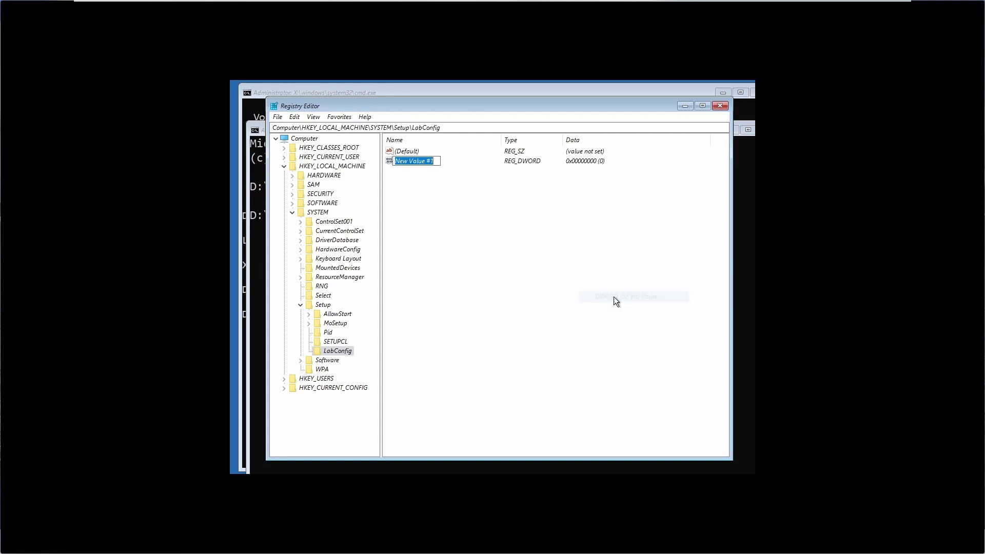
{"action": "key", "text": "Return"}
{"action": "right_click", "coordinate": [475, 234]}
{"action": "mouse_move", "coordinate": [499, 240]}
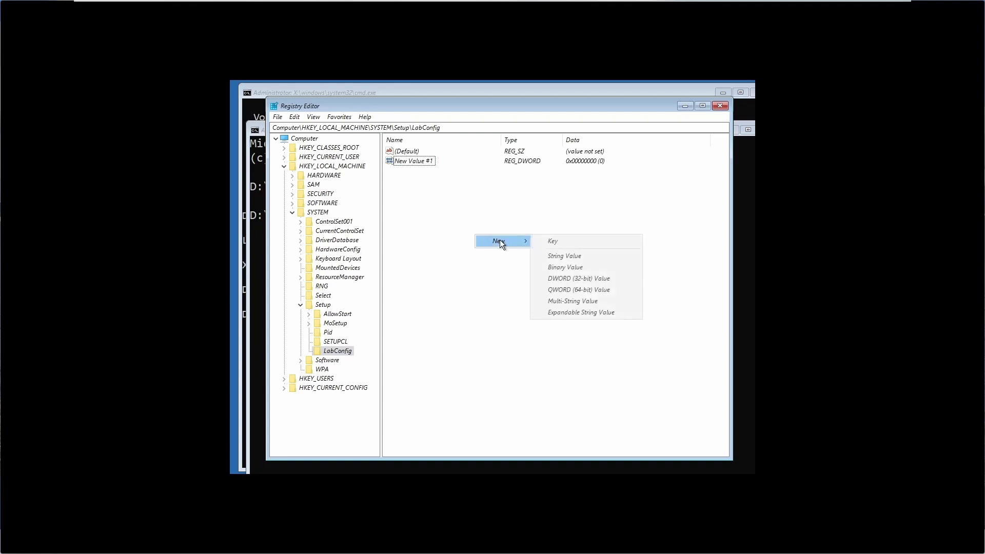
{"action": "left_click", "coordinate": [556, 278]}
{"action": "key", "text": "Return"}
{"action": "right_click", "coordinate": [462, 240]}
{"action": "left_click", "coordinate": [545, 283]}
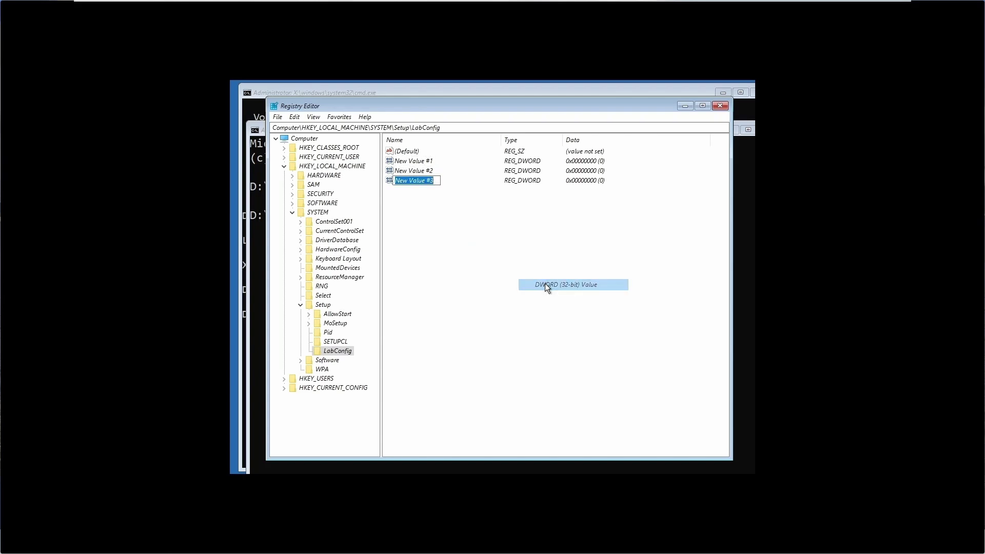
{"action": "key", "text": "Return"}
{"action": "right_click", "coordinate": [474, 250]}
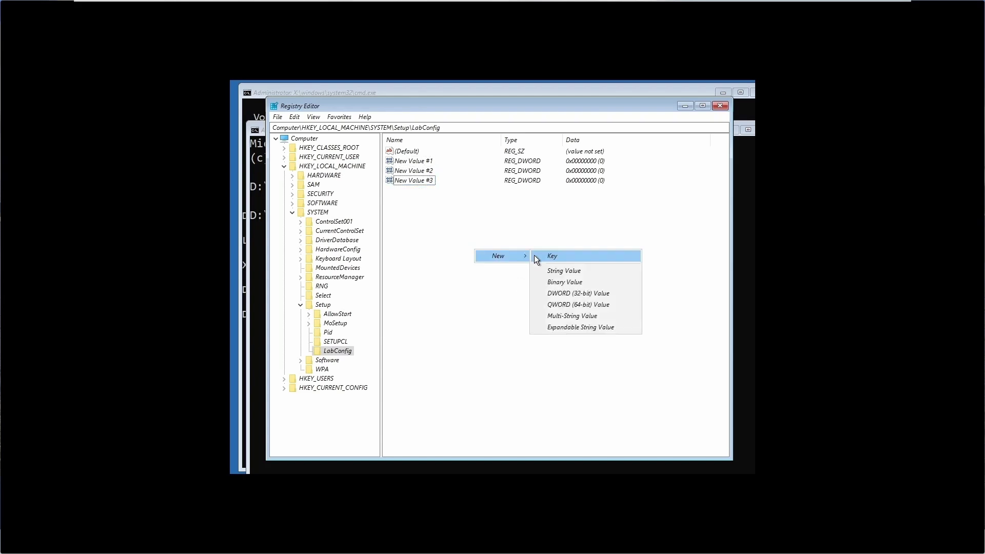
{"action": "left_click", "coordinate": [565, 292]}
{"action": "key", "text": "Return"}
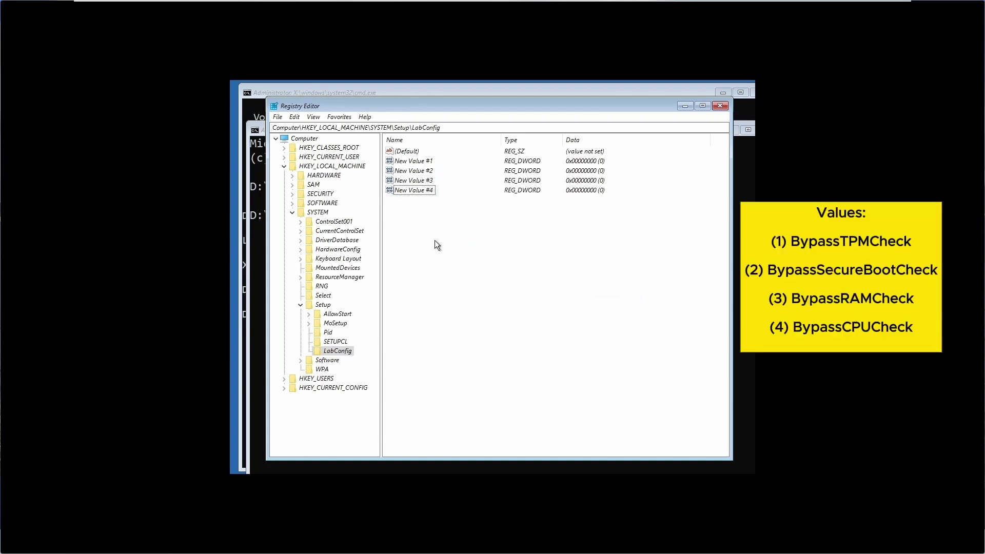
Step: Rename New Value #1 to BypassTPMCheck and New Value #2 to BypassSecureBootCheck
{"action": "right_click", "coordinate": [425, 162]}
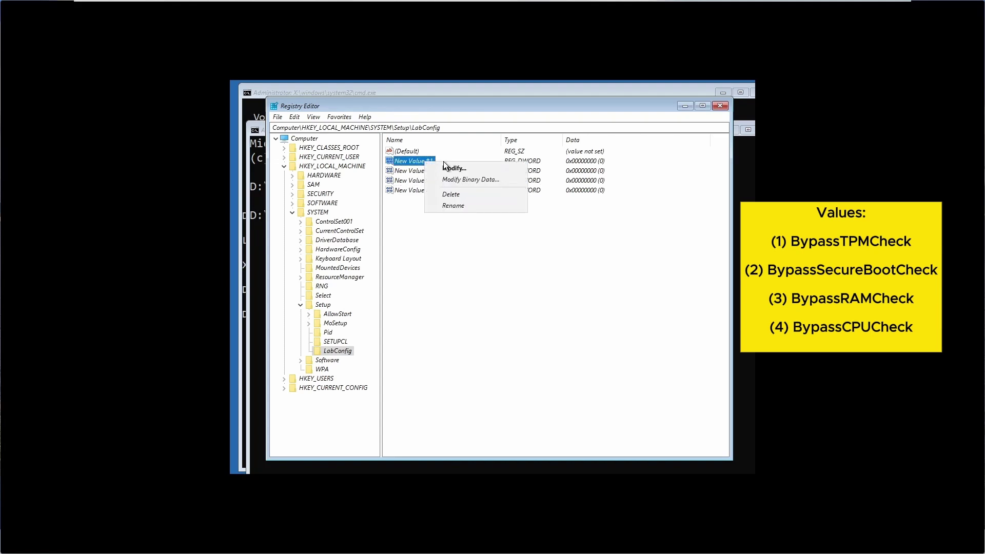
{"action": "left_click", "coordinate": [457, 207]}
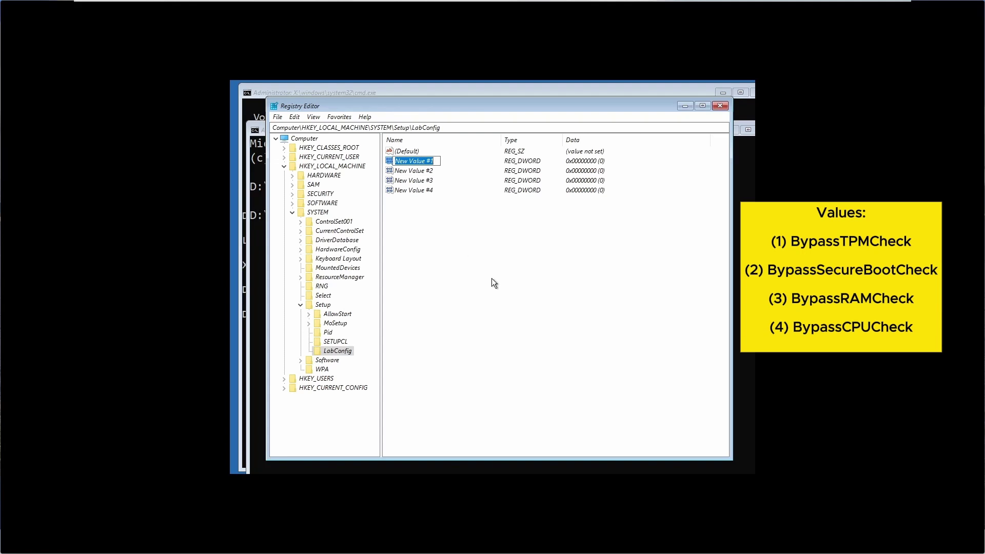
{"action": "type", "text": "BypassTPMCheck"}
{"action": "right_click", "coordinate": [417, 171]}
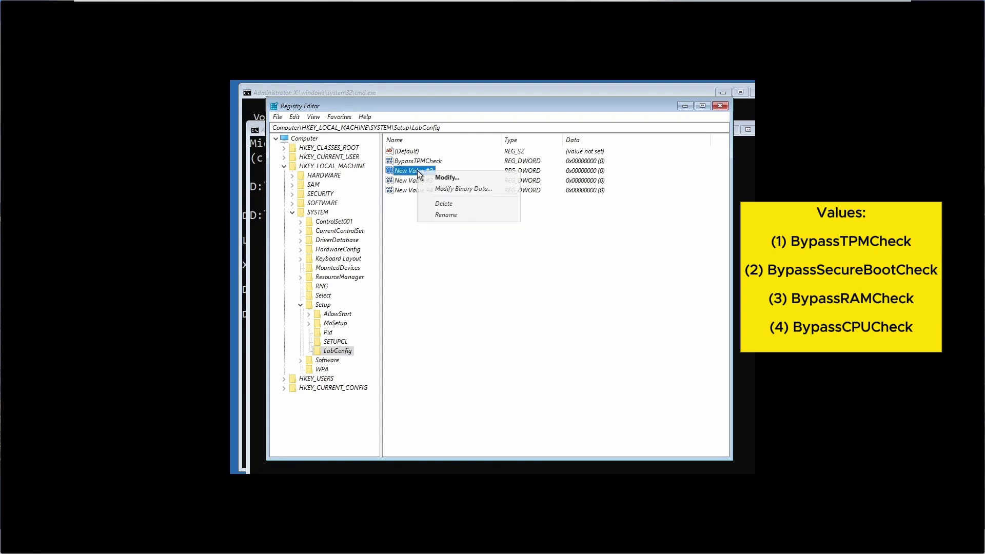
{"action": "left_click", "coordinate": [446, 215]}
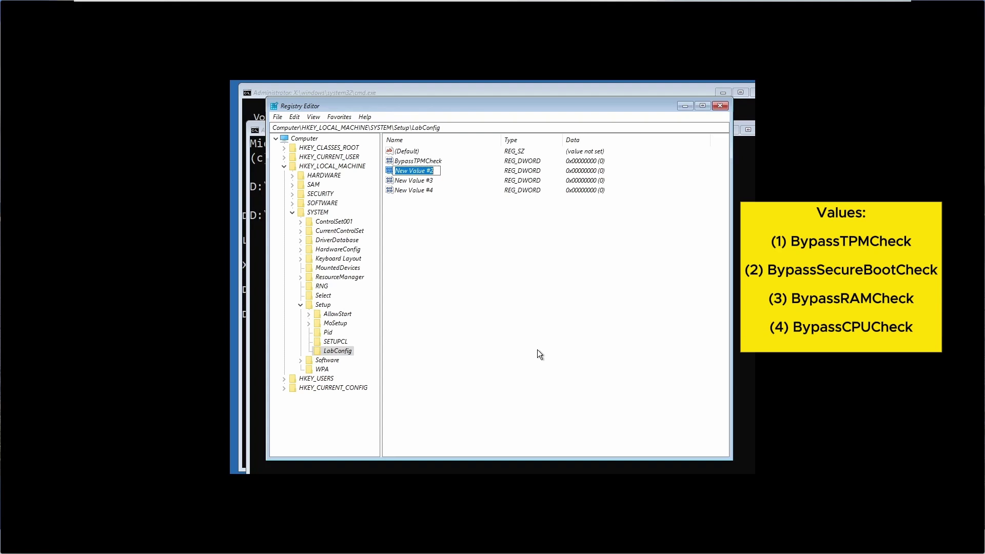
{"action": "type", "text": "BypassSecureBootCheck"}
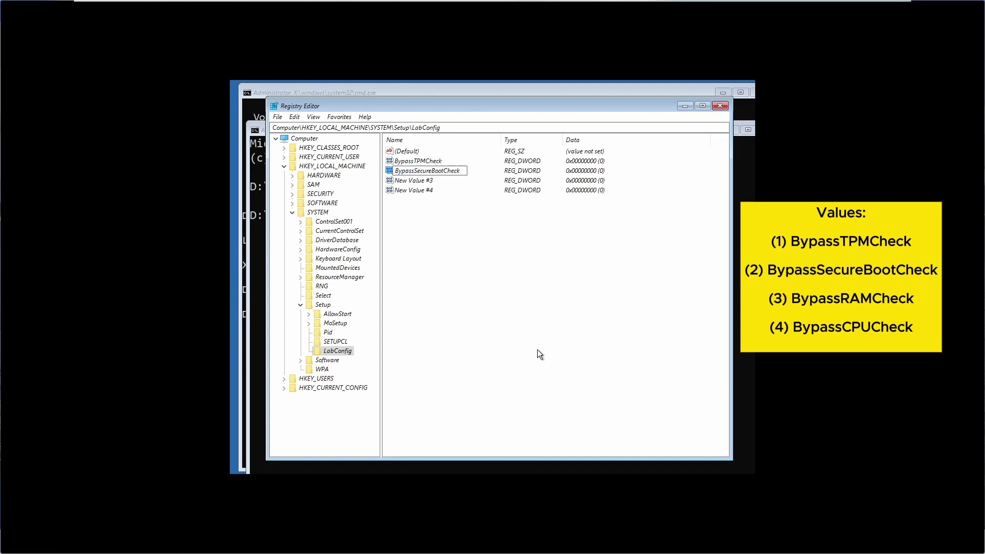
{"action": "key", "text": "Return"}
Step: Rename New Value #3 to BypassRAMCheck and New Value #4 to BypassCPUCheck
{"action": "right_click", "coordinate": [413, 181]}
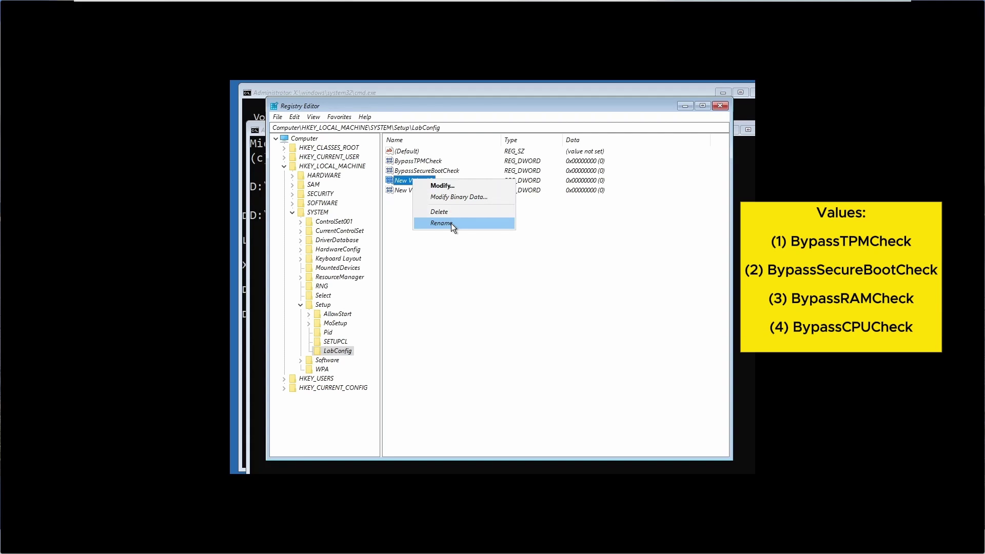
{"action": "left_click", "coordinate": [451, 223]}
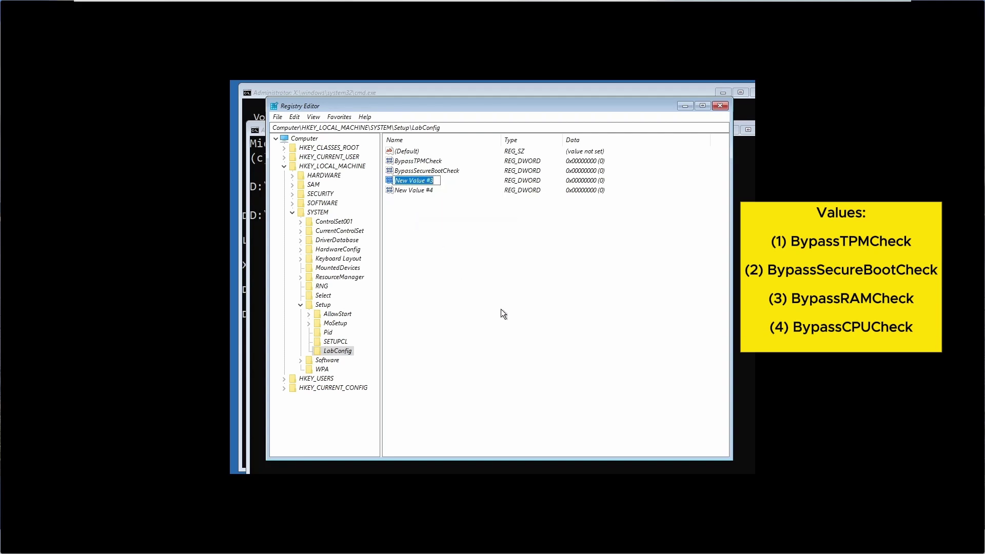
{"action": "type", "text": "BypassRAMCheck"}
{"action": "right_click", "coordinate": [420, 191]}
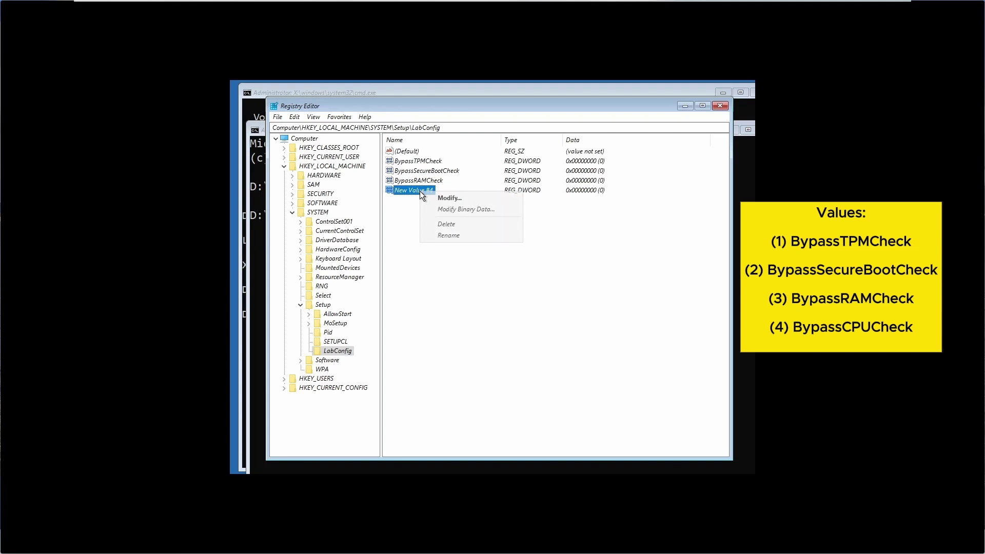
{"action": "left_click", "coordinate": [447, 234]}
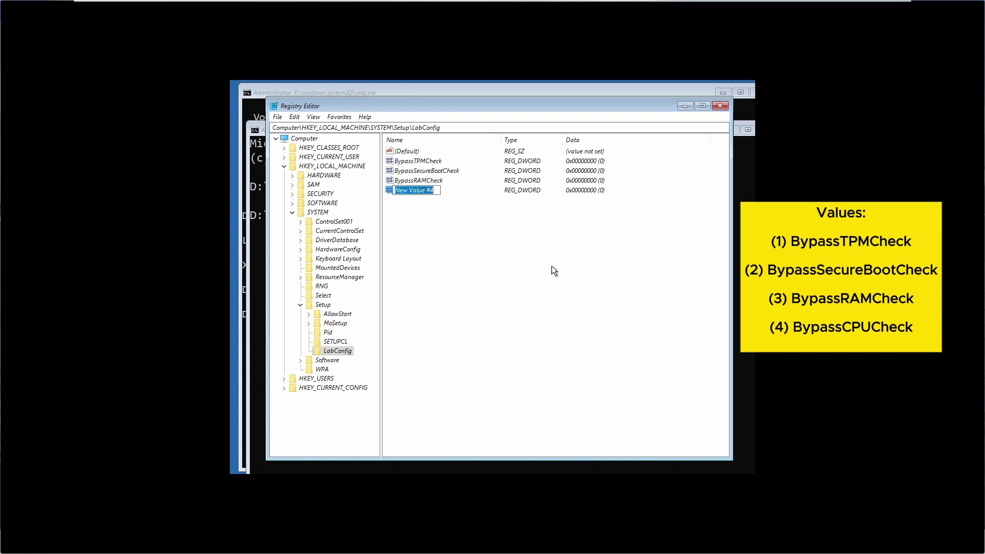
{"action": "type", "text": "BypassCPUCheck"}
{"action": "key", "text": "Return"}
{"action": "left_click", "coordinate": [552, 269]}
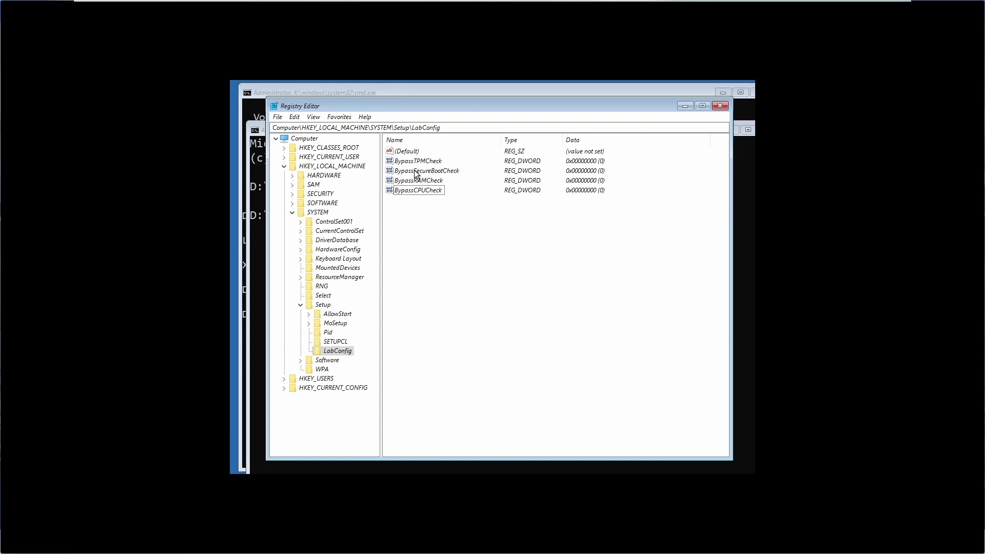
Step: Set BypassTPMCheck, BypassSecureBootCheck, BypassRAMCheck and BypassCPUCheck value data to 1
{"action": "double_click", "coordinate": [427, 160]}
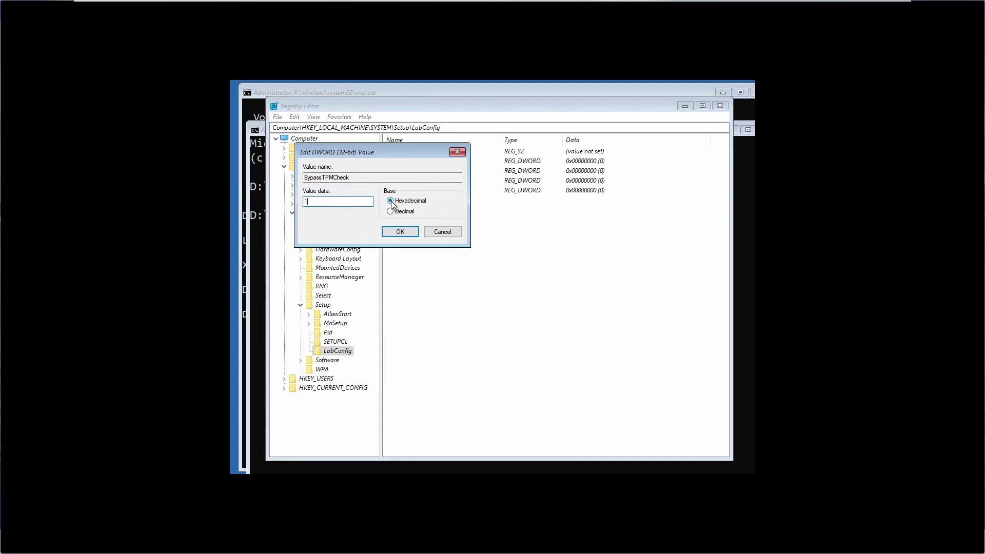
{"action": "left_click", "coordinate": [402, 232]}
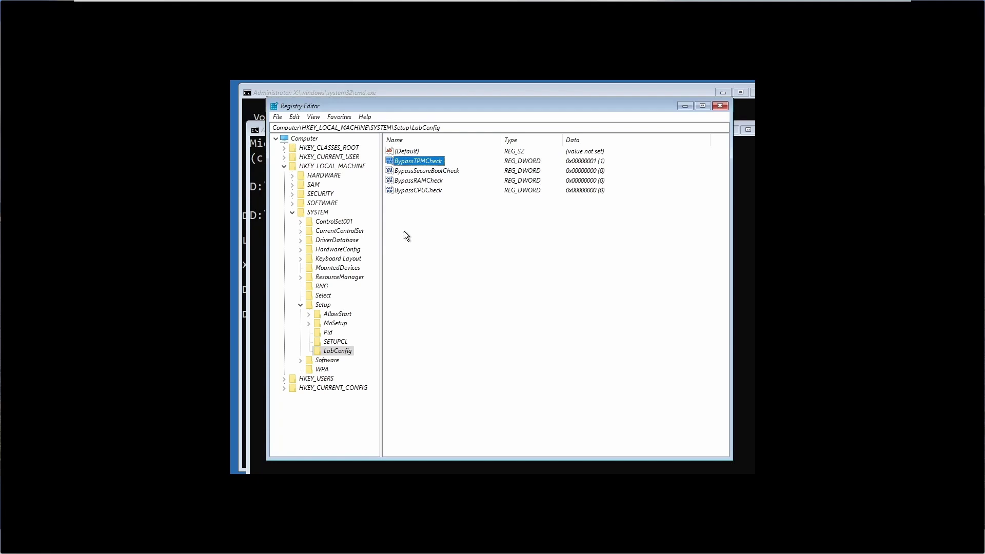
{"action": "double_click", "coordinate": [434, 171]}
{"action": "type", "text": "1"}
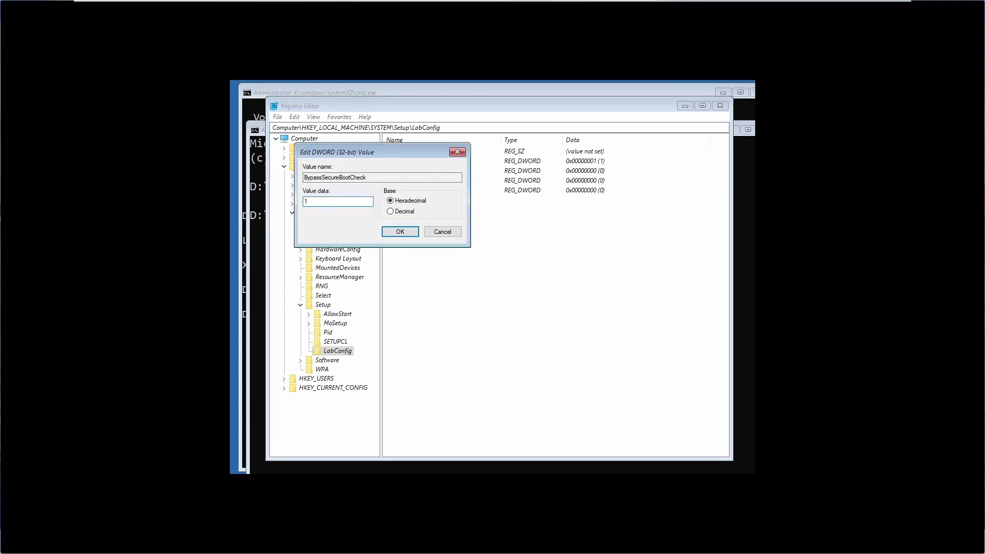
{"action": "key", "text": "Return"}
{"action": "double_click", "coordinate": [415, 180]}
{"action": "type", "text": "1"}
{"action": "key", "text": "Return"}
{"action": "double_click", "coordinate": [424, 190]}
{"action": "type", "text": "1"}
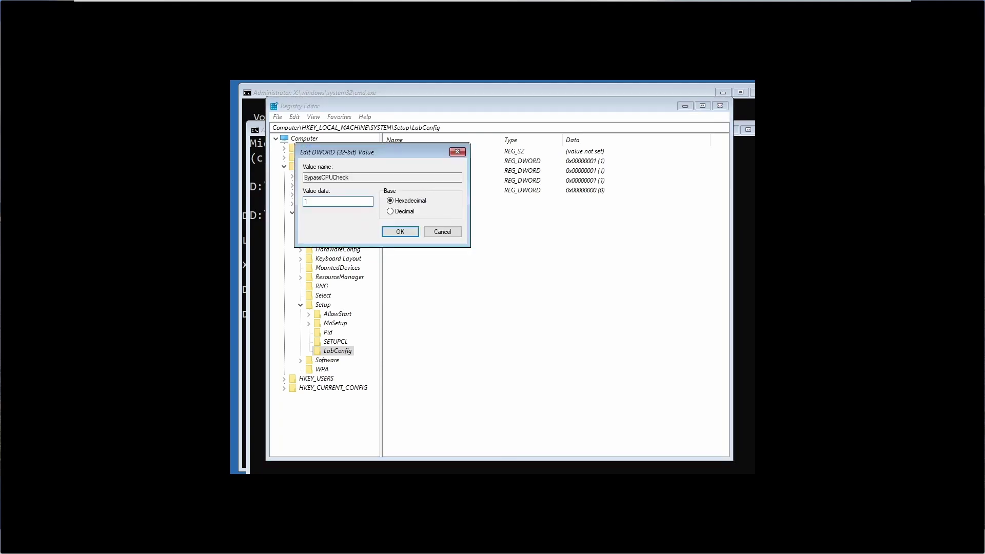
{"action": "left_click", "coordinate": [399, 231]}
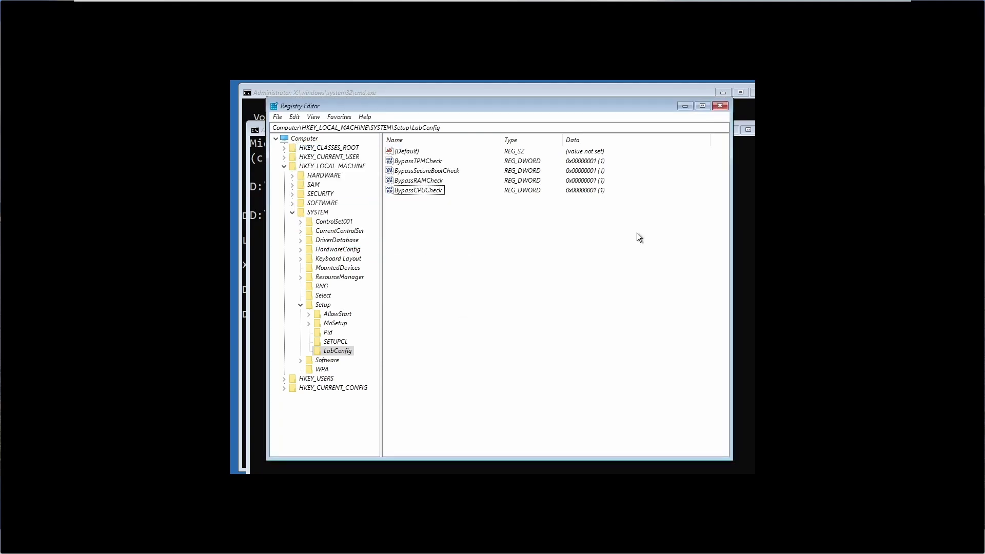
Step: Close Registry Editor, go back and reselect Windows 11 Pro, then accept the licence terms
{"action": "left_click", "coordinate": [719, 106]}
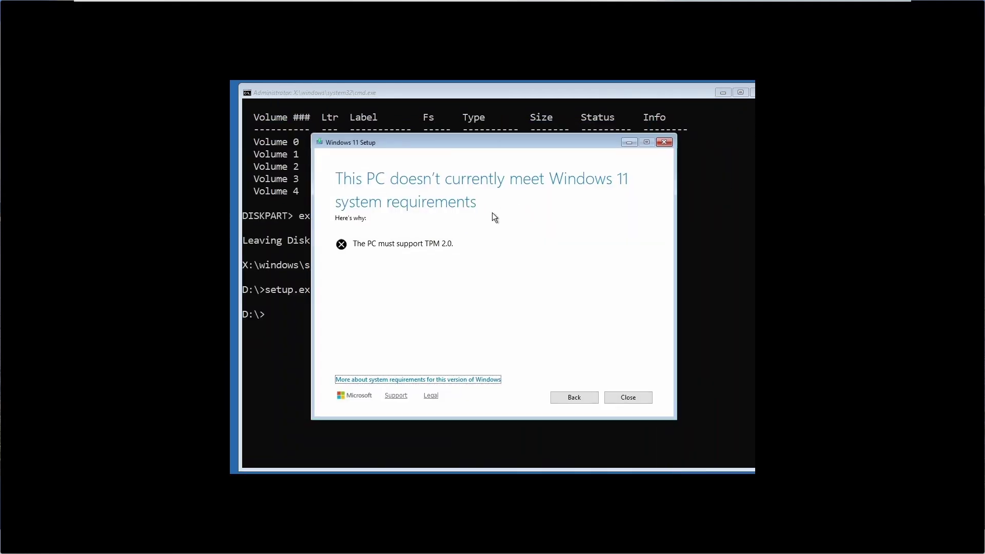
{"action": "left_click", "coordinate": [581, 399]}
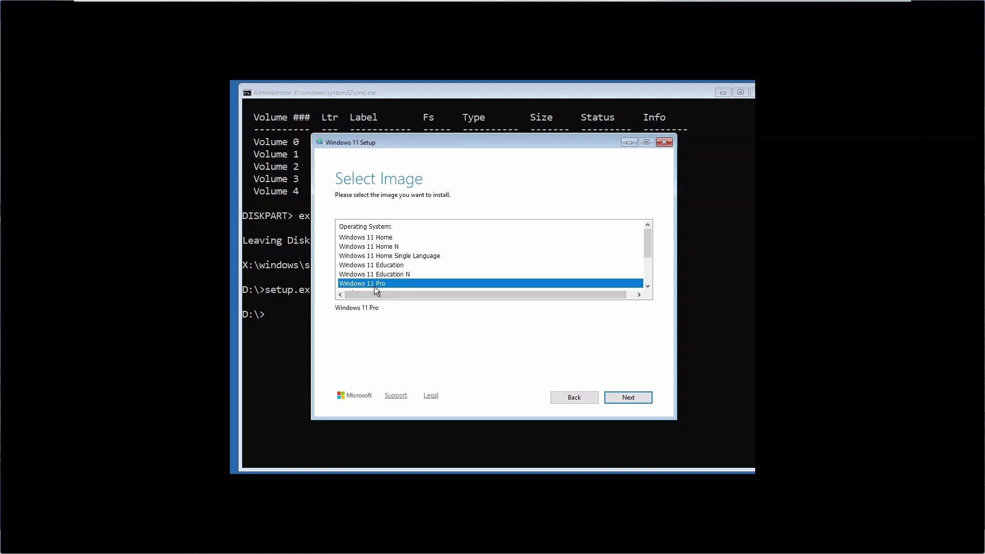
{"action": "left_click", "coordinate": [627, 397]}
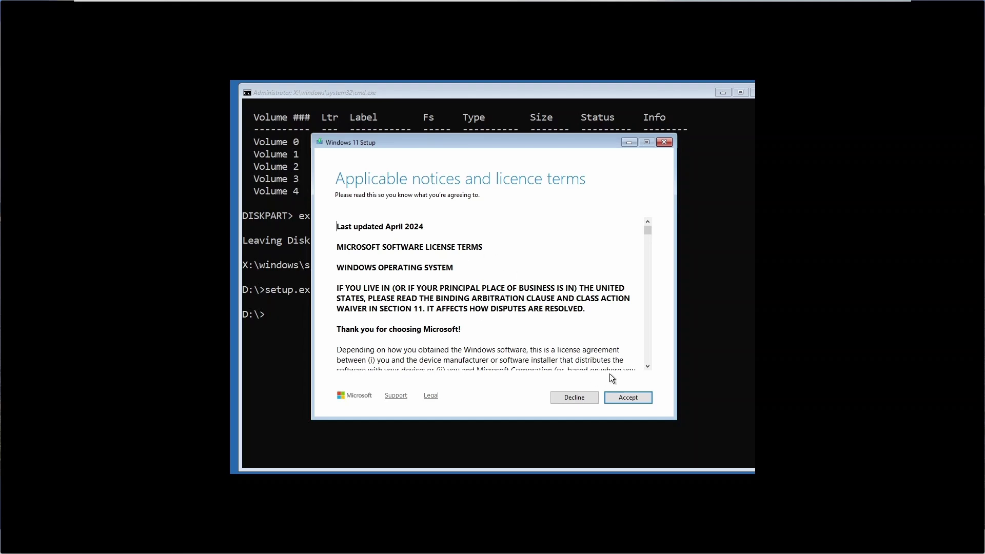
{"action": "left_click", "coordinate": [636, 398]}
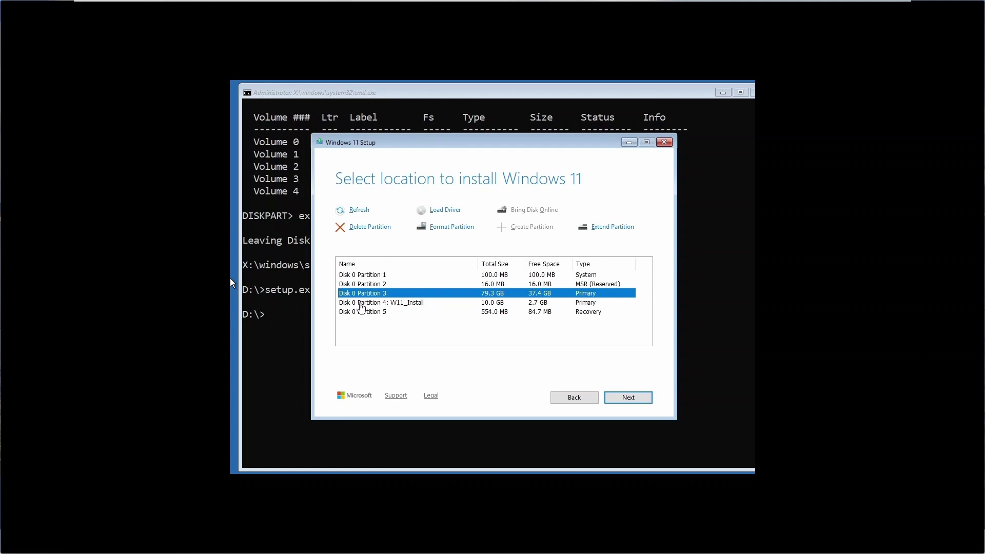
Step: Delete the System, MSR, 79.3 GB primary and Recovery partitions, then install into the 79.5 GB unallocated space
{"action": "left_click", "coordinate": [399, 303]}
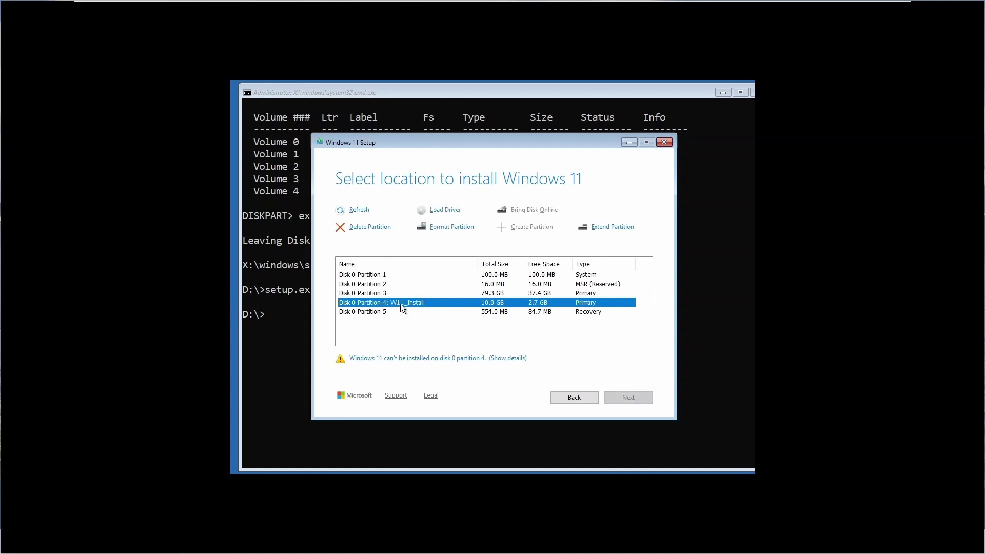
{"action": "left_click", "coordinate": [362, 276]}
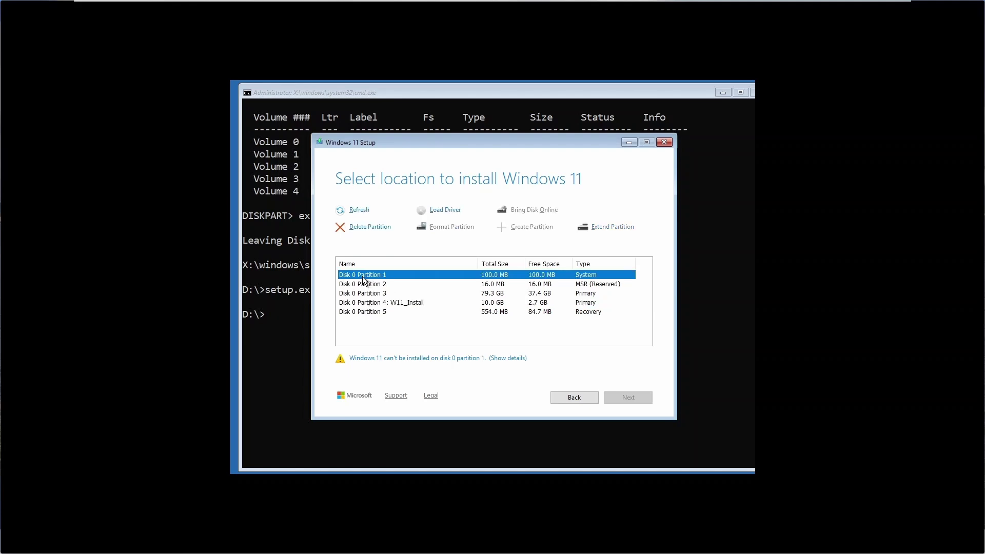
{"action": "left_click", "coordinate": [367, 230]}
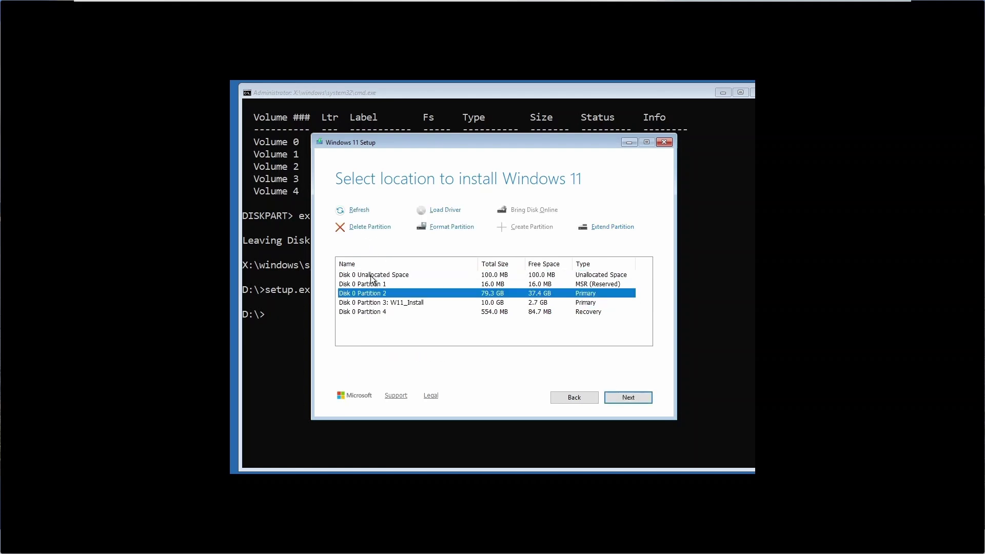
{"action": "left_click", "coordinate": [365, 285]}
{"action": "left_click", "coordinate": [365, 228]}
{"action": "left_click", "coordinate": [373, 284]}
{"action": "left_click", "coordinate": [364, 225]}
{"action": "left_click", "coordinate": [364, 291]}
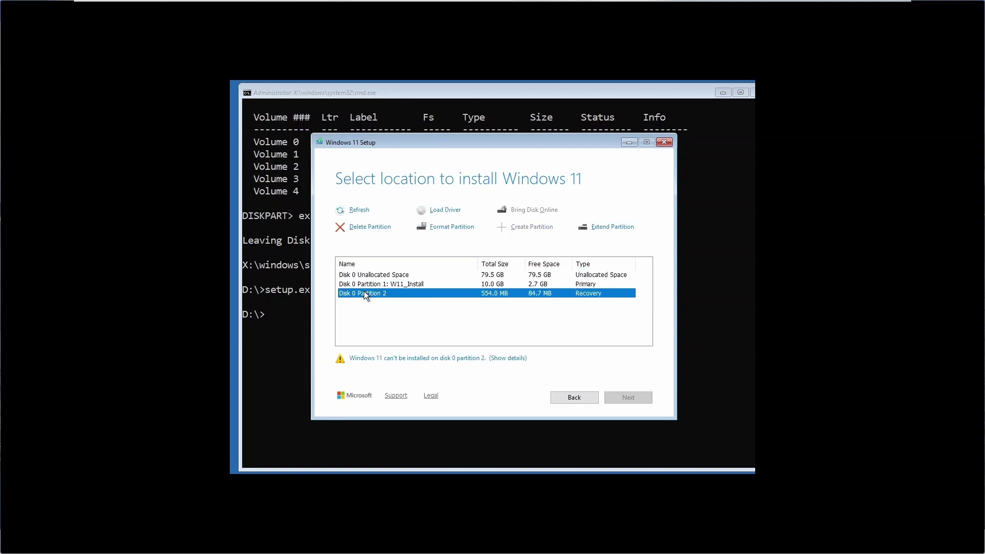
{"action": "left_click", "coordinate": [364, 226]}
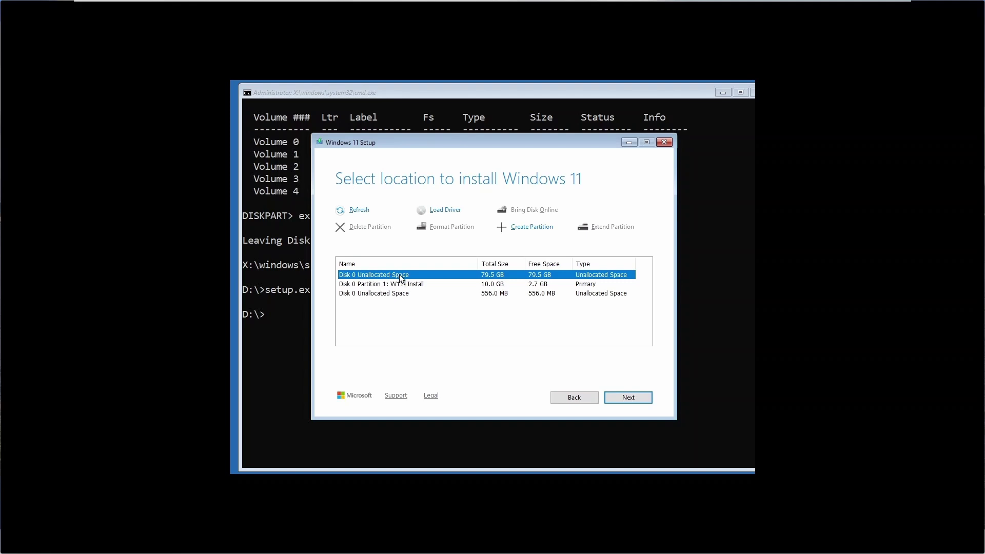
{"action": "left_click", "coordinate": [627, 398]}
{"action": "left_click", "coordinate": [633, 397]}
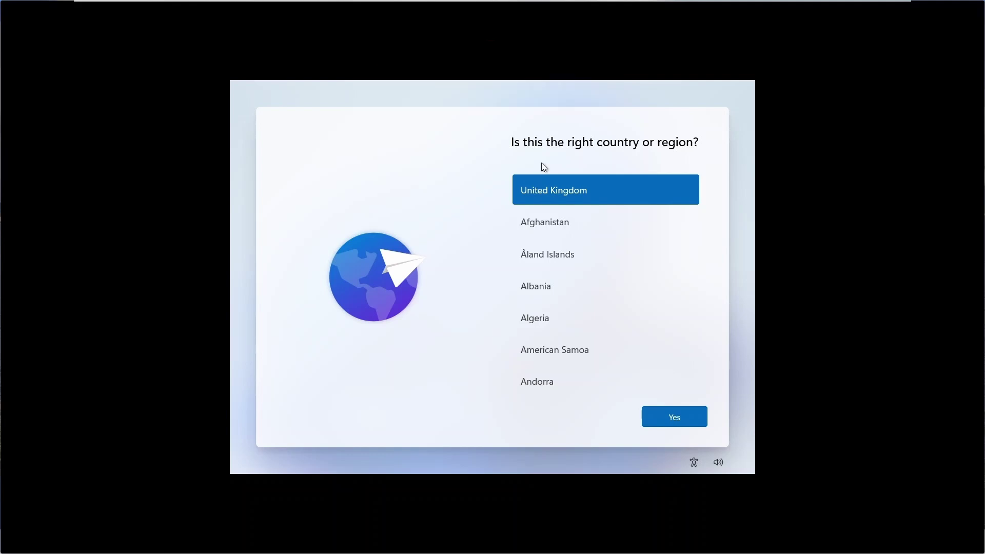
Step: Confirm United Kingdom as region and keyboard layout, and enter PC-08 as the device name
{"action": "left_click", "coordinate": [680, 421]}
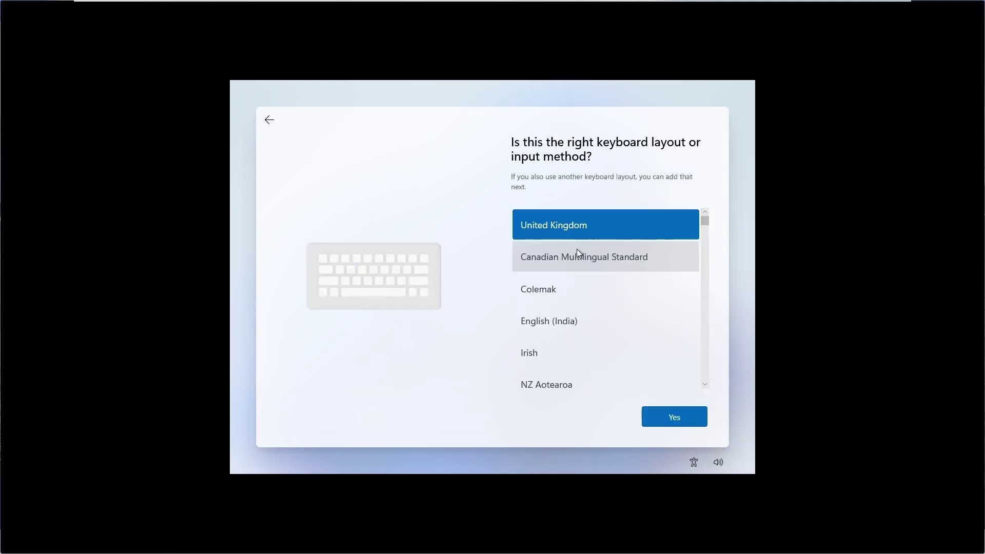
{"action": "left_click", "coordinate": [676, 419]}
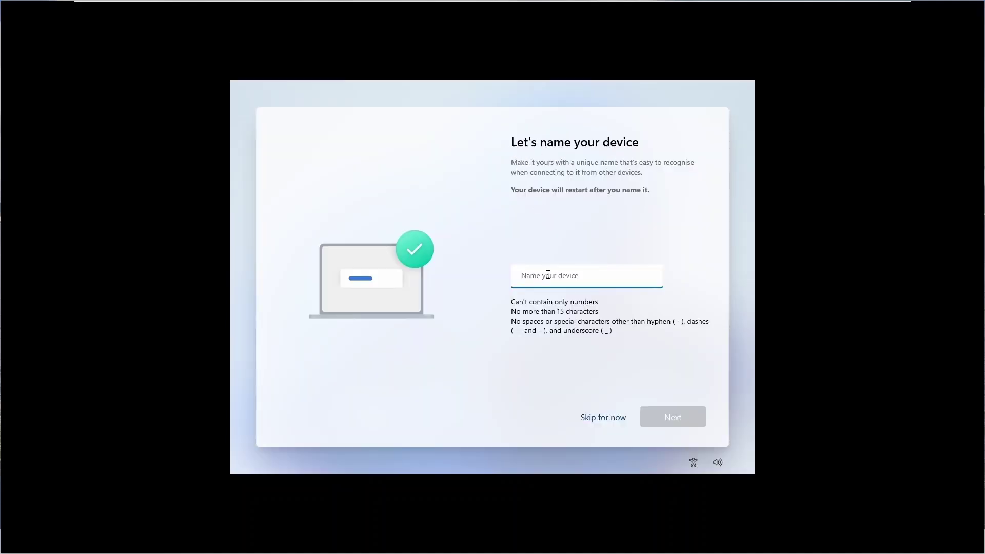
{"action": "type", "text": "PC-08"}
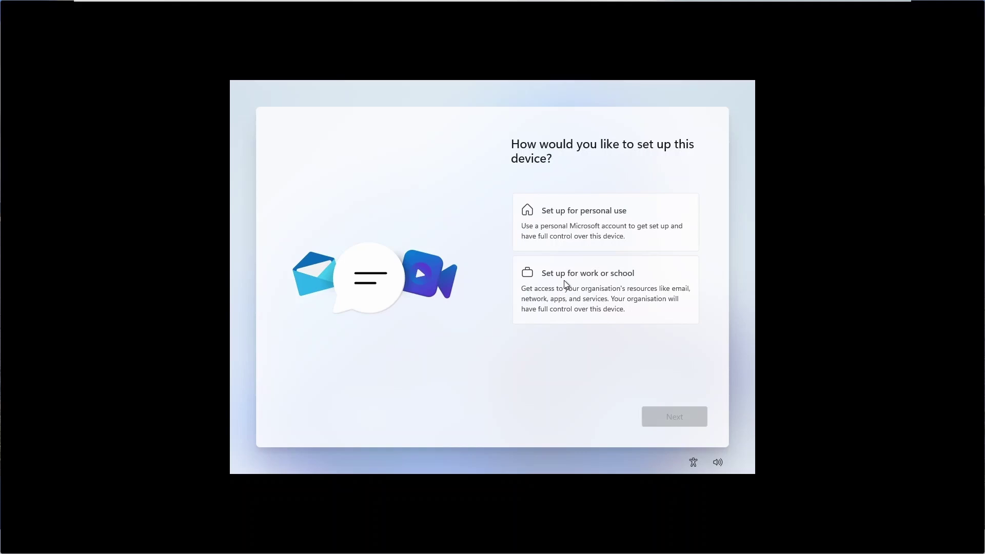
Step: Choose setup for work or school, then pick Domain join instead under Sign-in options
{"action": "left_click", "coordinate": [599, 283]}
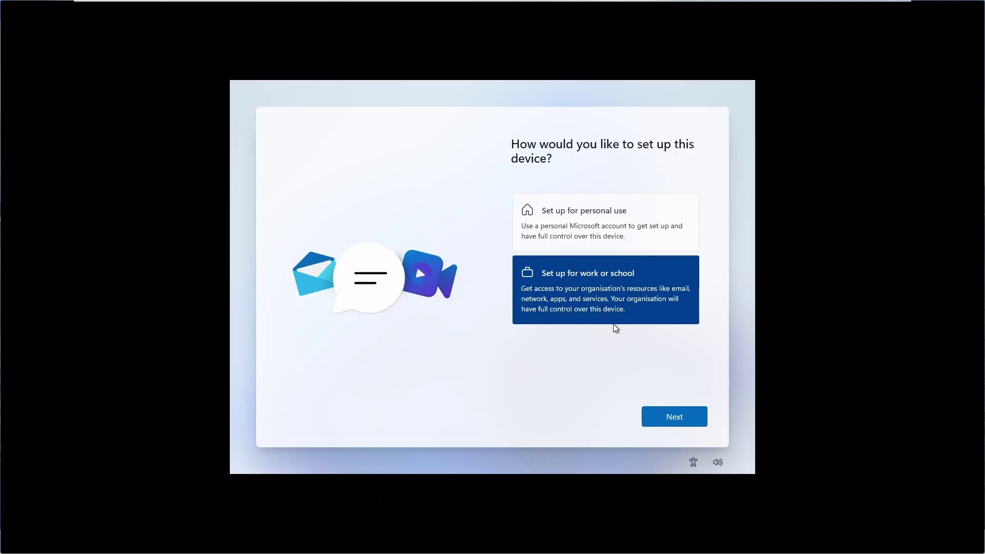
{"action": "left_click", "coordinate": [675, 415]}
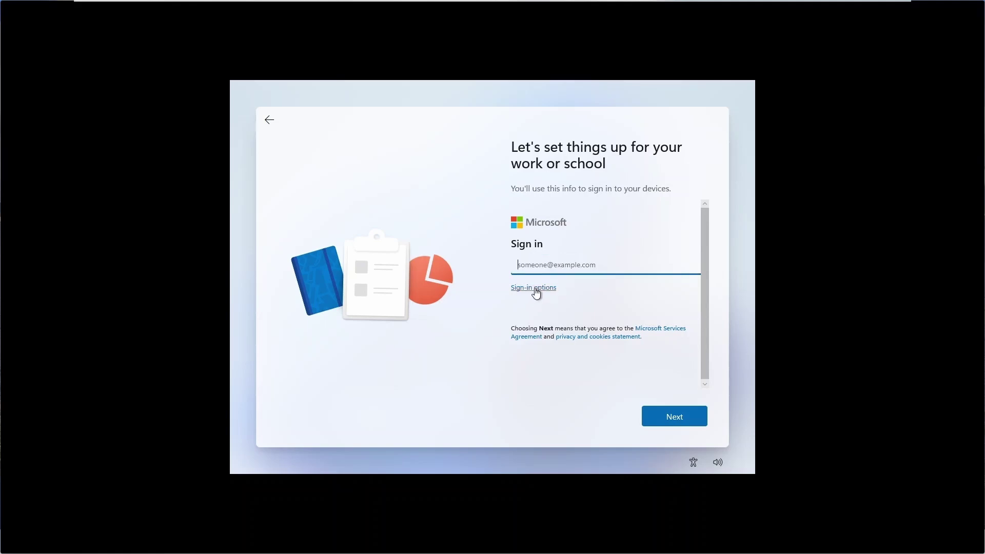
{"action": "left_click", "coordinate": [535, 288]}
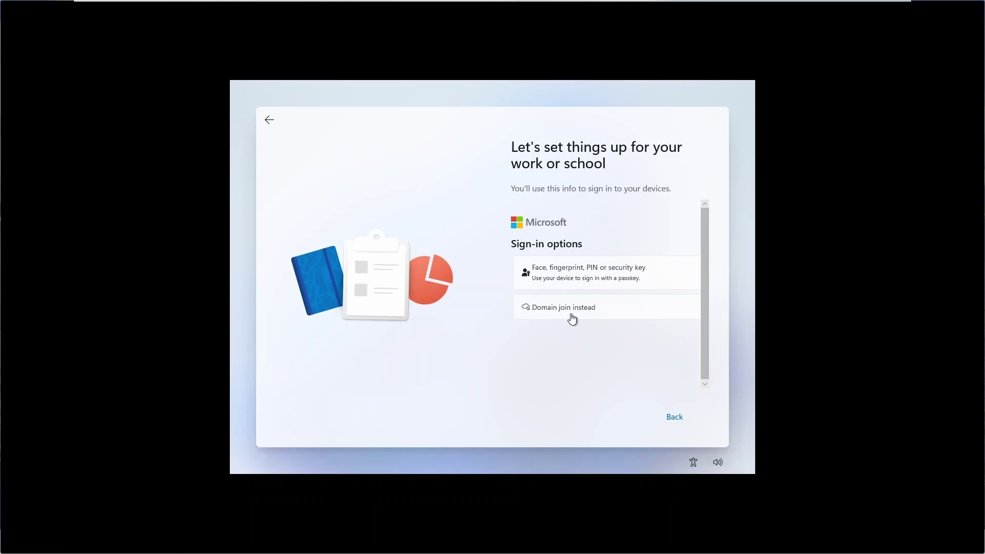
{"action": "left_click", "coordinate": [572, 314]}
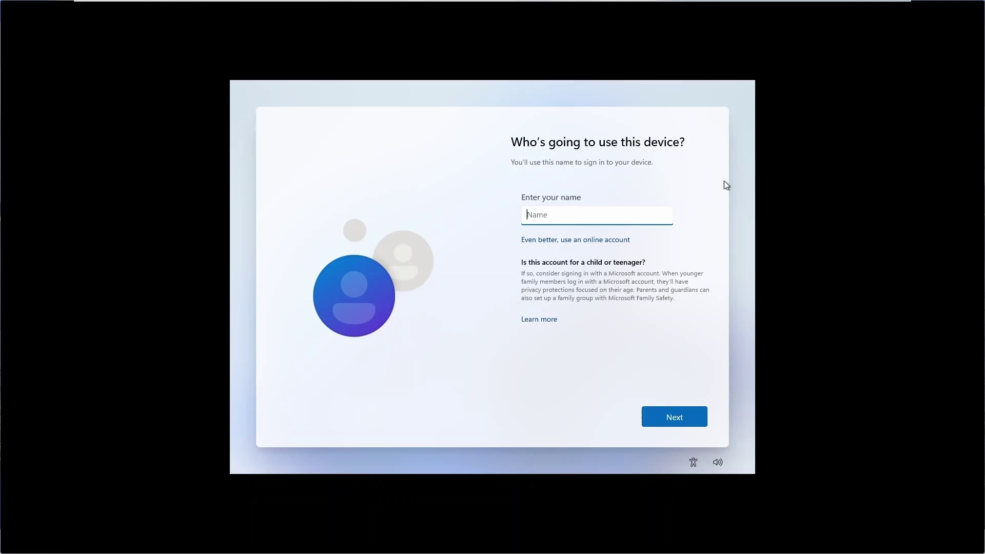
Step: Name the local account 'Tech Simplified' and continue to password setup
{"action": "type", "text": "Tech Simplified"}
{"action": "left_click", "coordinate": [674, 425]}
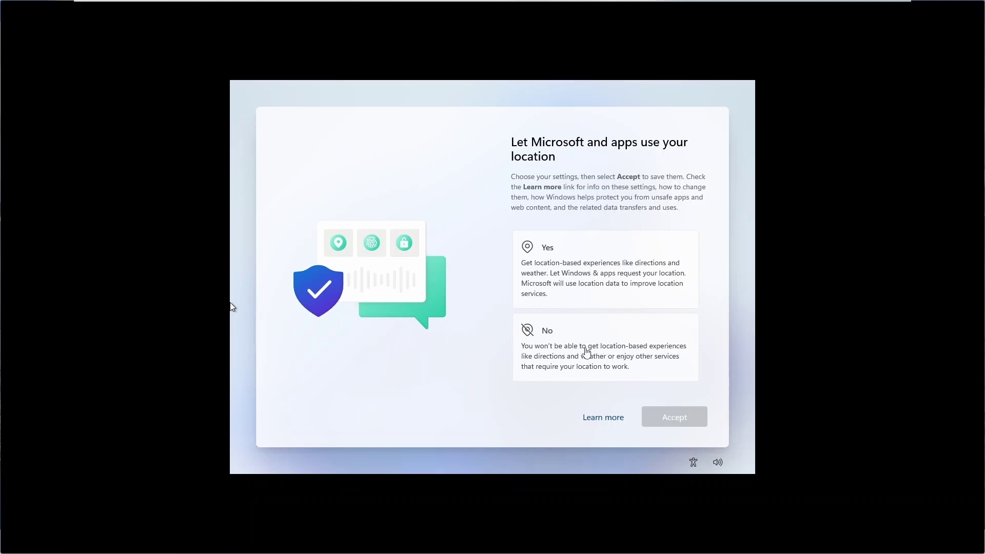
Step: Decline location sharing and Find my device
{"action": "left_click", "coordinate": [588, 351]}
{"action": "left_click", "coordinate": [658, 416]}
{"action": "left_click", "coordinate": [567, 341]}
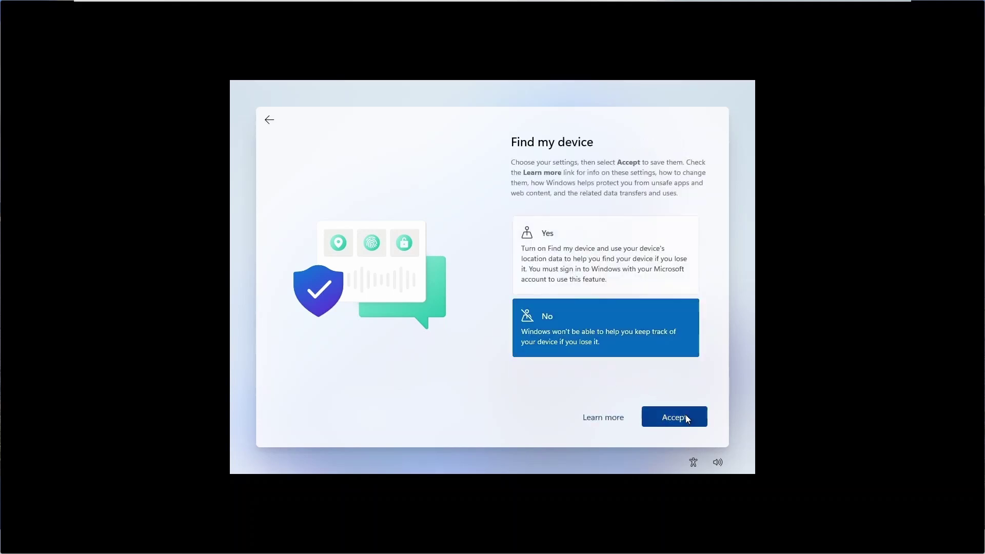
{"action": "left_click", "coordinate": [686, 416]}
Step: Send only required diagnostic data, and decline inking/typing data and tailored experiences
{"action": "scroll", "coordinate": [579, 314], "scroll_direction": "down", "scroll_amount": 2}
{"action": "left_click", "coordinate": [590, 328]}
{"action": "left_click", "coordinate": [663, 416]}
{"action": "left_click", "coordinate": [585, 339]}
{"action": "left_click", "coordinate": [674, 416]}
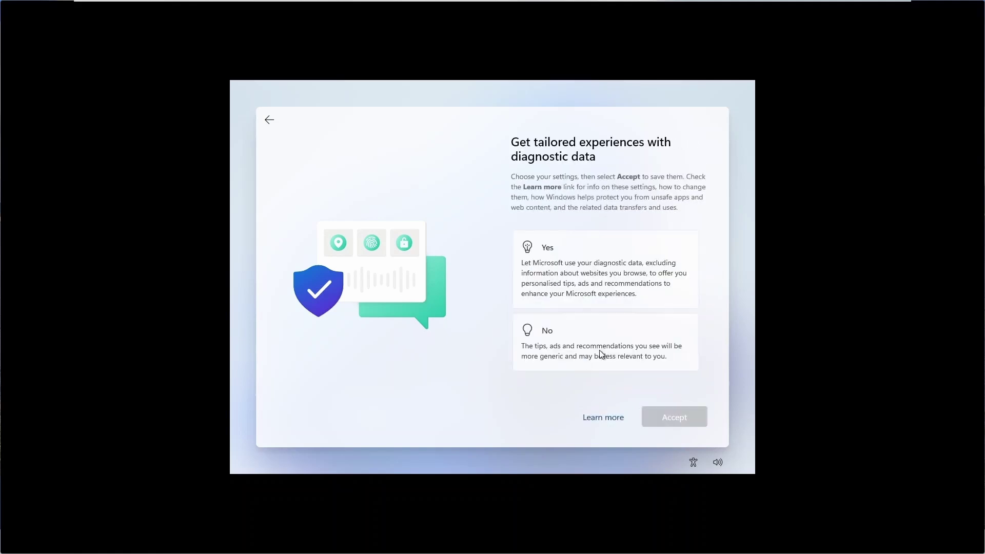
{"action": "left_click", "coordinate": [598, 352]}
{"action": "left_click", "coordinate": [674, 417]}
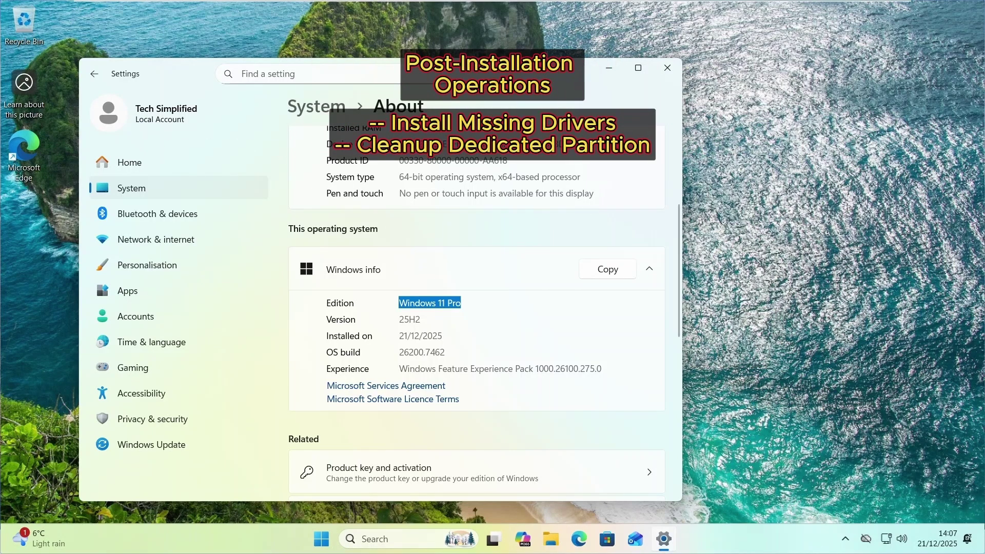
Step: Show the desktop with Win+D, then reopen Settings on Home with Win+I
{"action": "key", "text": "super+d"}
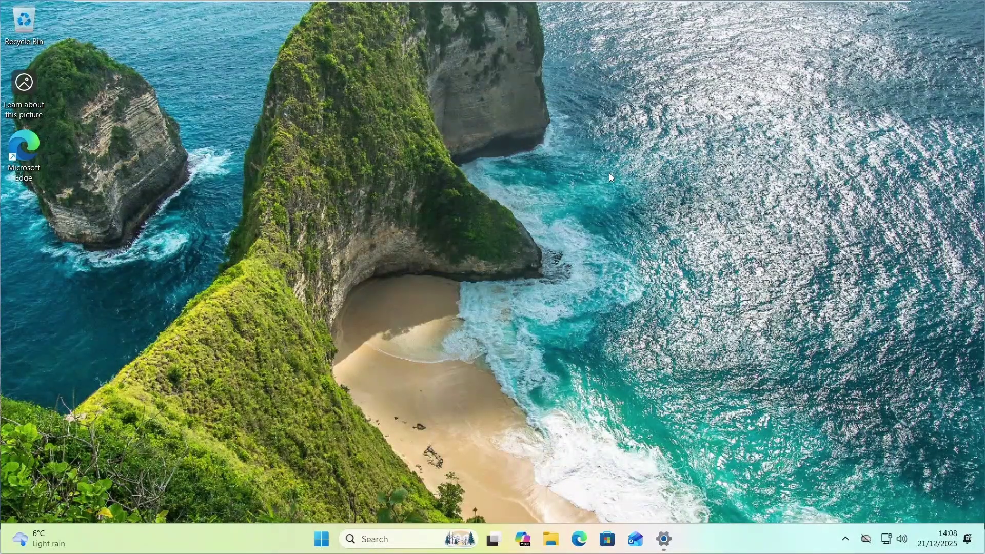
{"action": "key", "text": "super+i"}
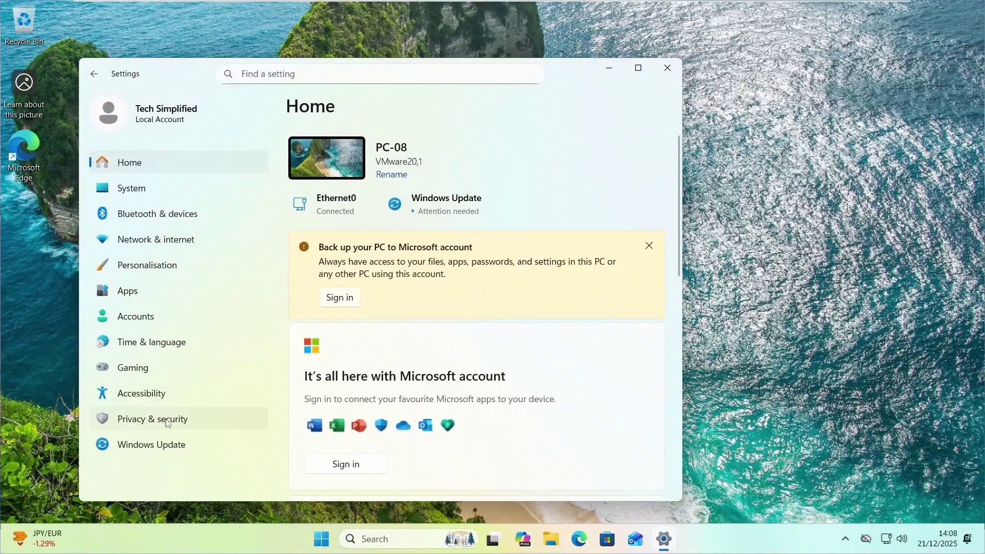
Step: Download and install all available Windows updates, with Settings maximised
{"action": "left_click", "coordinate": [154, 446]}
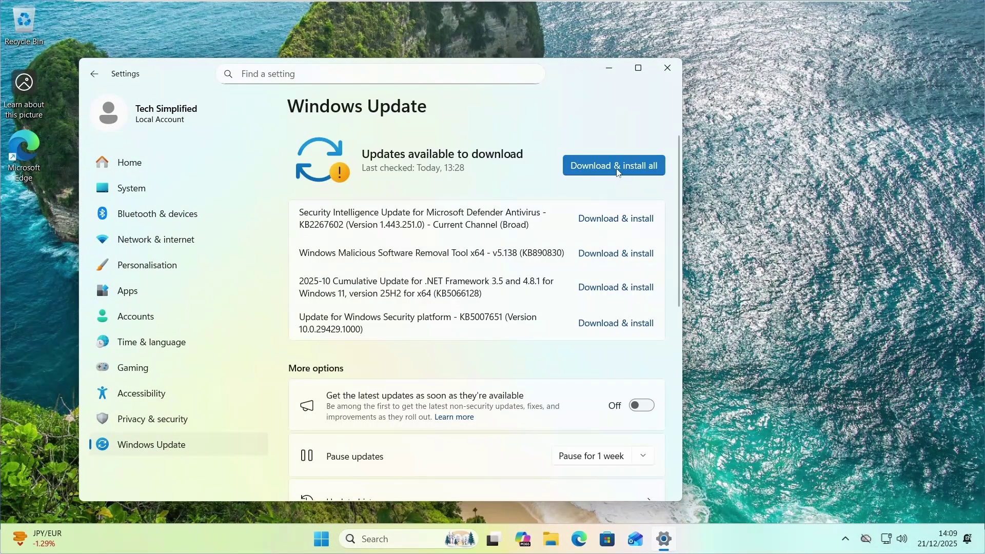
{"action": "left_click", "coordinate": [618, 171]}
{"action": "key", "text": "super+Up"}
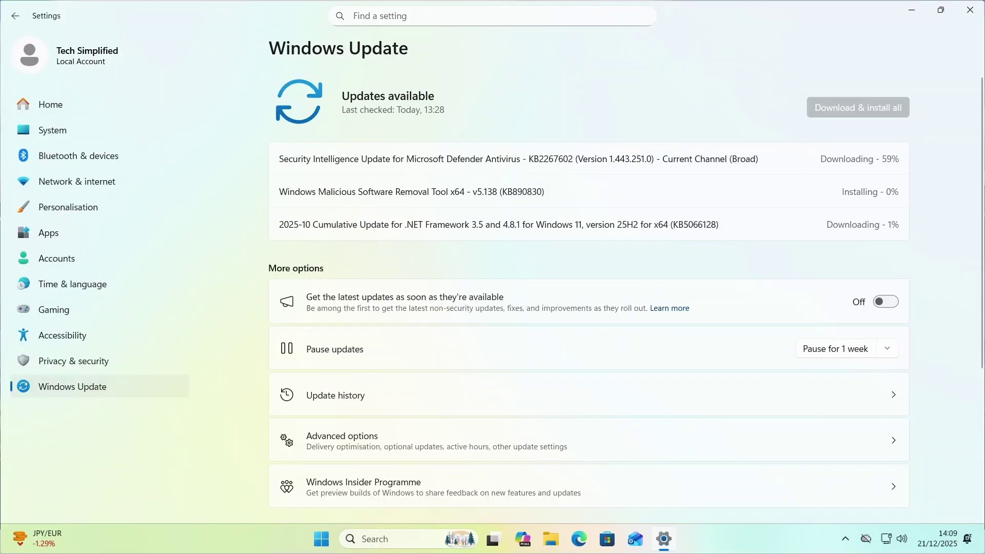
{"action": "scroll", "coordinate": [402, 435], "scroll_direction": "down", "scroll_amount": 2}
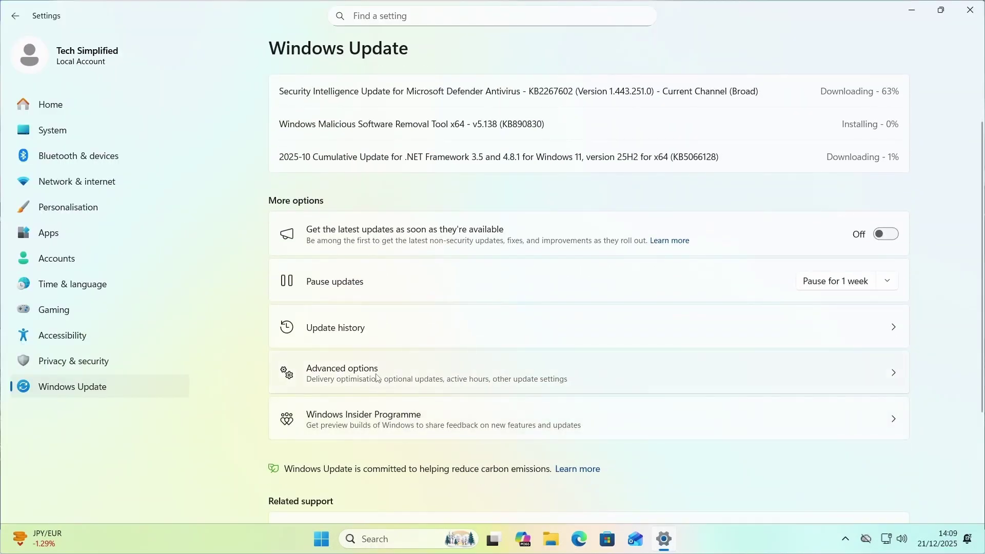
Step: Install the optional .NET Framework preview and Broadcom driver updates, then recheck for updates
{"action": "left_click", "coordinate": [378, 373]}
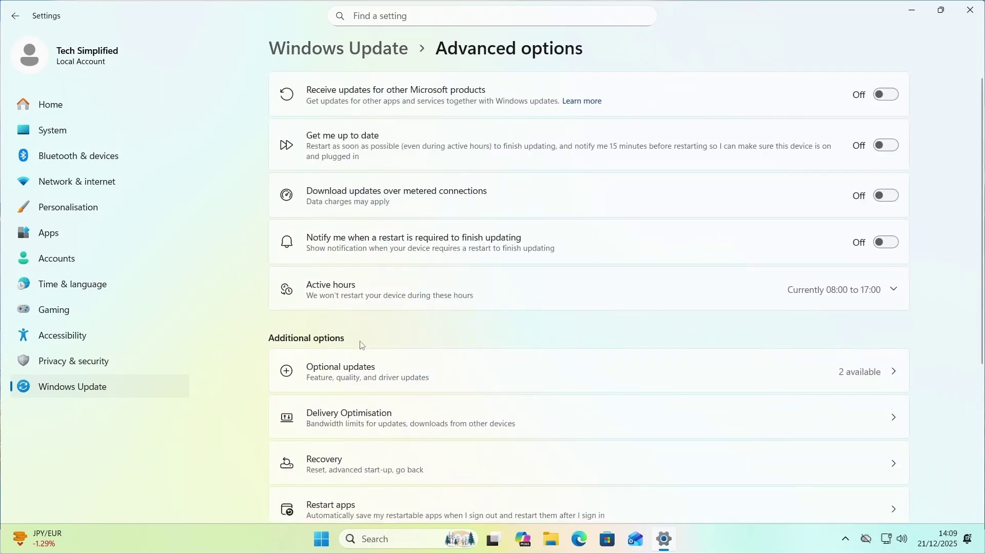
{"action": "left_click", "coordinate": [377, 374]}
{"action": "left_click", "coordinate": [290, 137]}
{"action": "left_click", "coordinate": [287, 213]}
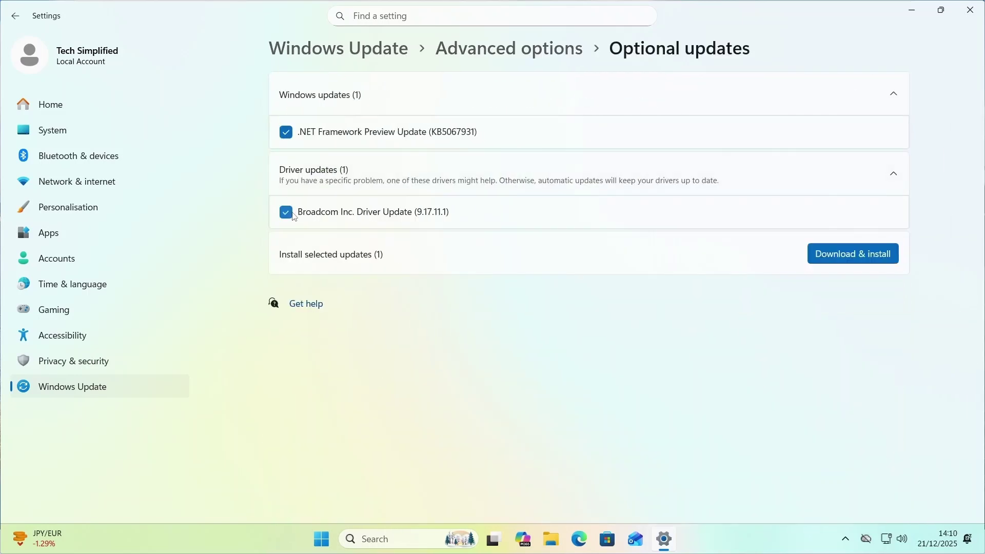
{"action": "left_click", "coordinate": [845, 259]}
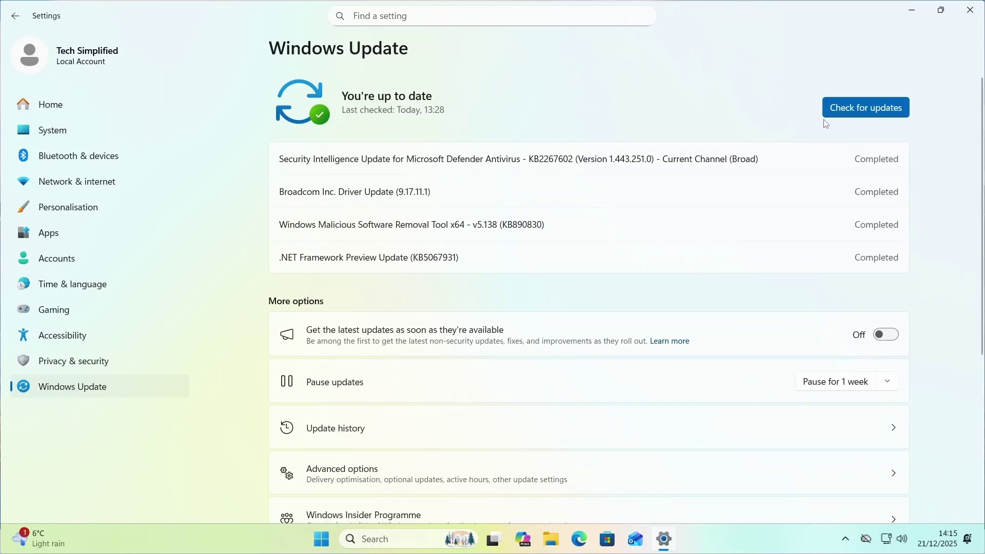
{"action": "left_click", "coordinate": [852, 114]}
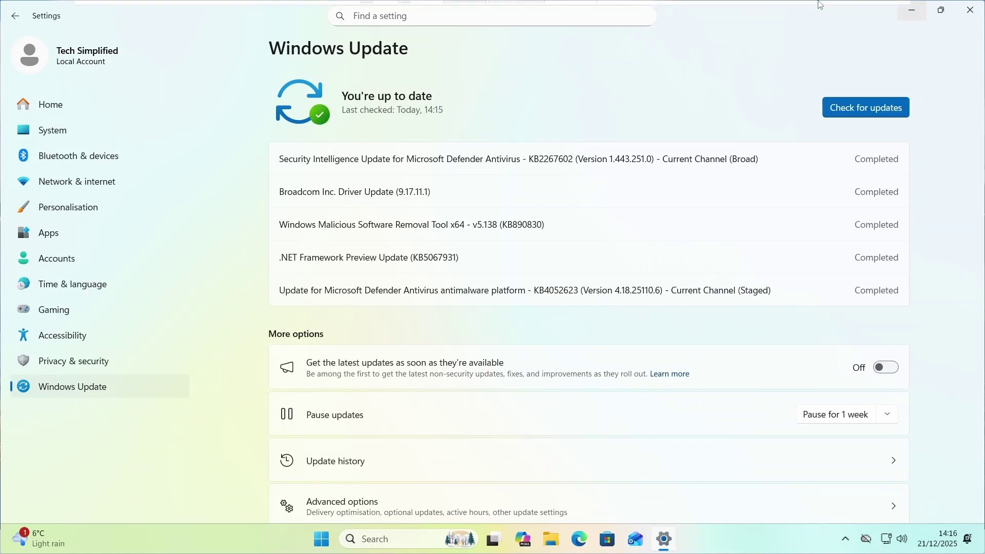
{"action": "mouse_move", "coordinate": [829, 5]}
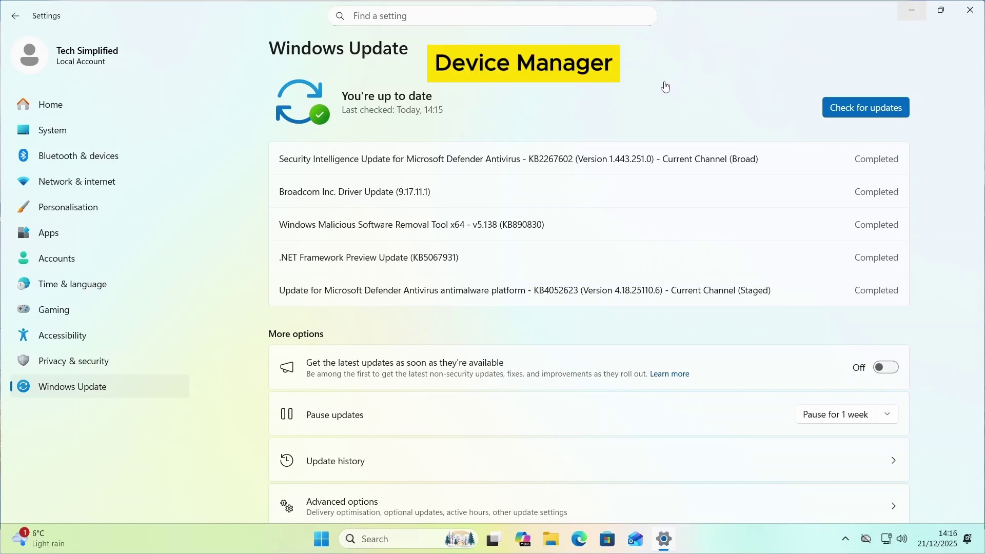
Step: Minimise Settings, open Device Manager from the Win+X menu, and switch to the HP driver page
{"action": "left_click", "coordinate": [911, 10]}
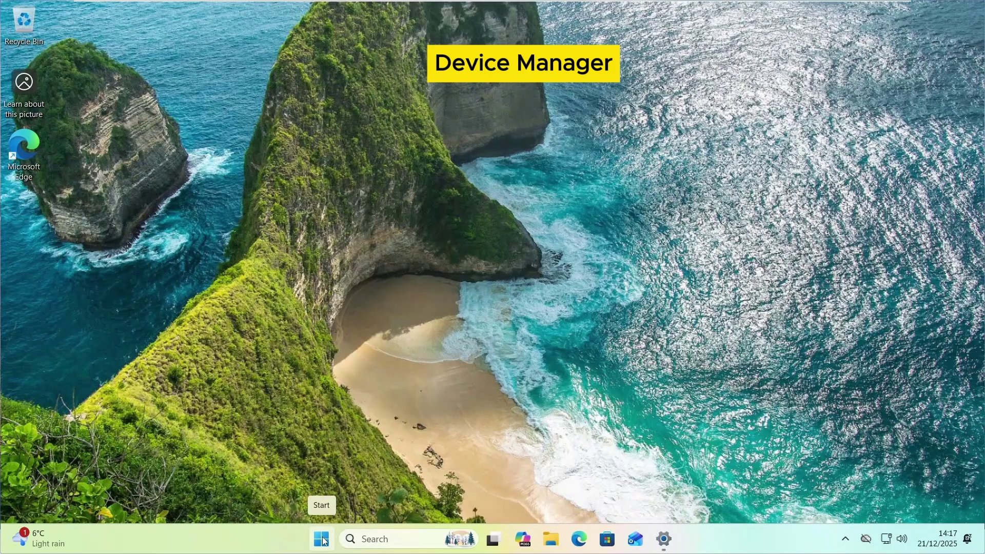
{"action": "right_click", "coordinate": [323, 540]}
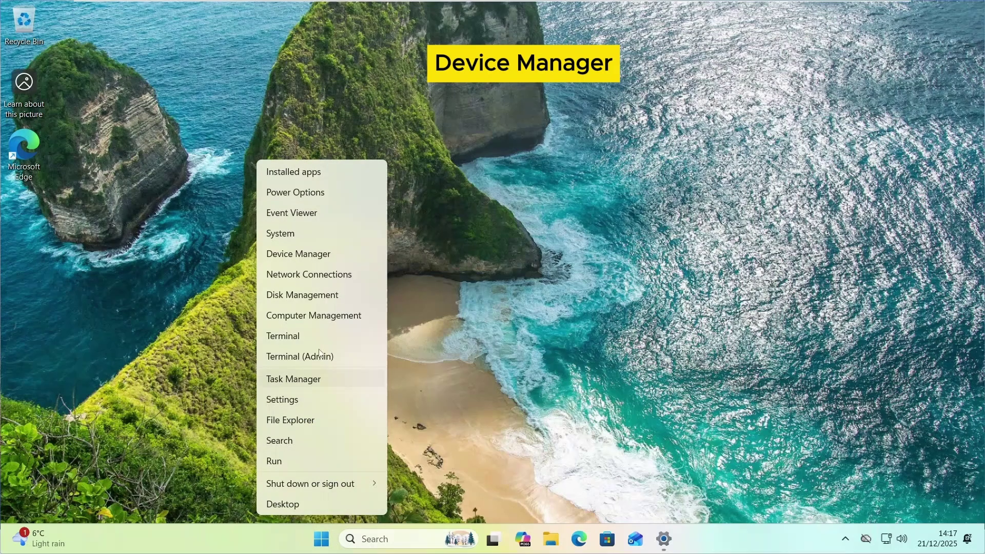
{"action": "left_click", "coordinate": [300, 254]}
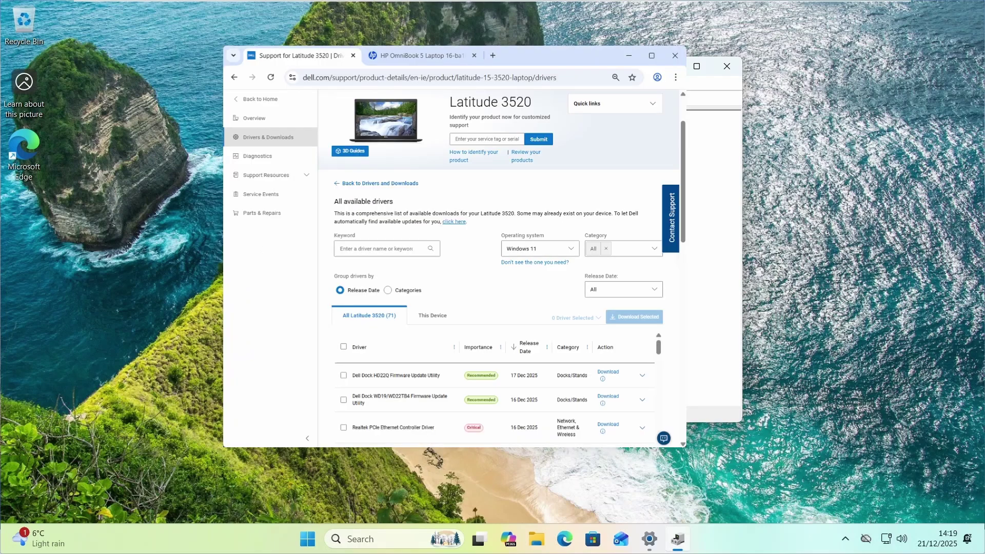
{"action": "key", "text": "ctrl+Tab"}
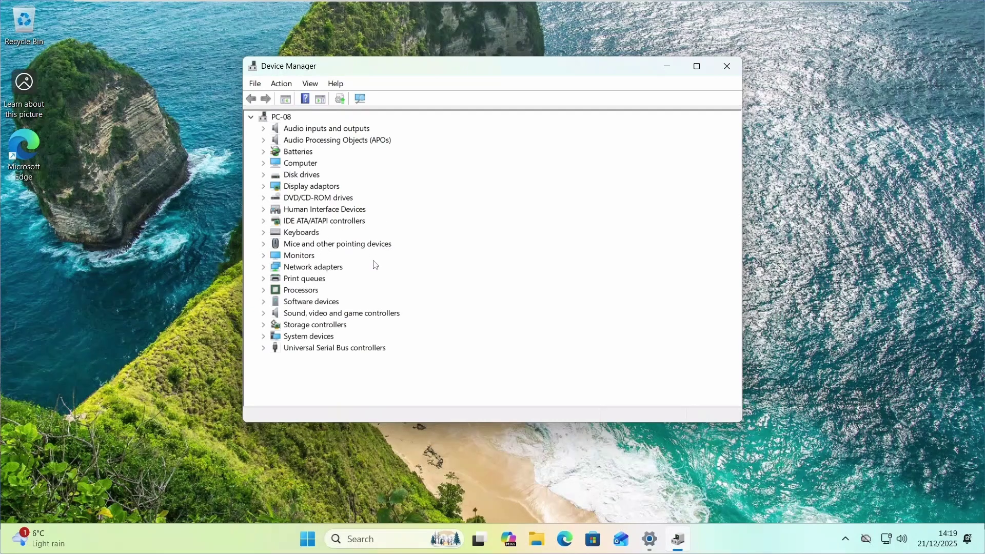
Step: Start the driver update for the Intel 82574L adapter, then inspect the drives under This PC
{"action": "left_click", "coordinate": [263, 266]}
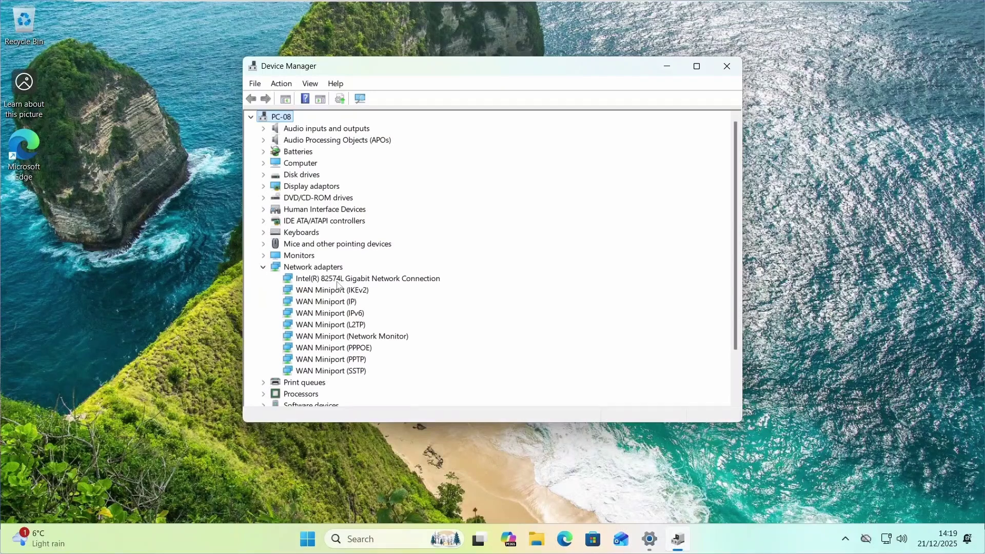
{"action": "right_click", "coordinate": [356, 283]}
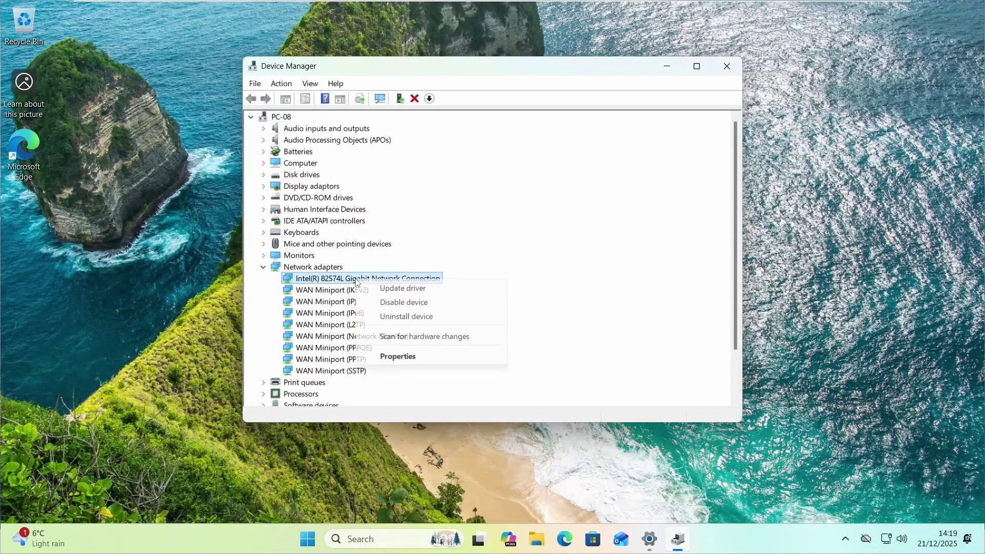
{"action": "left_click", "coordinate": [413, 289]}
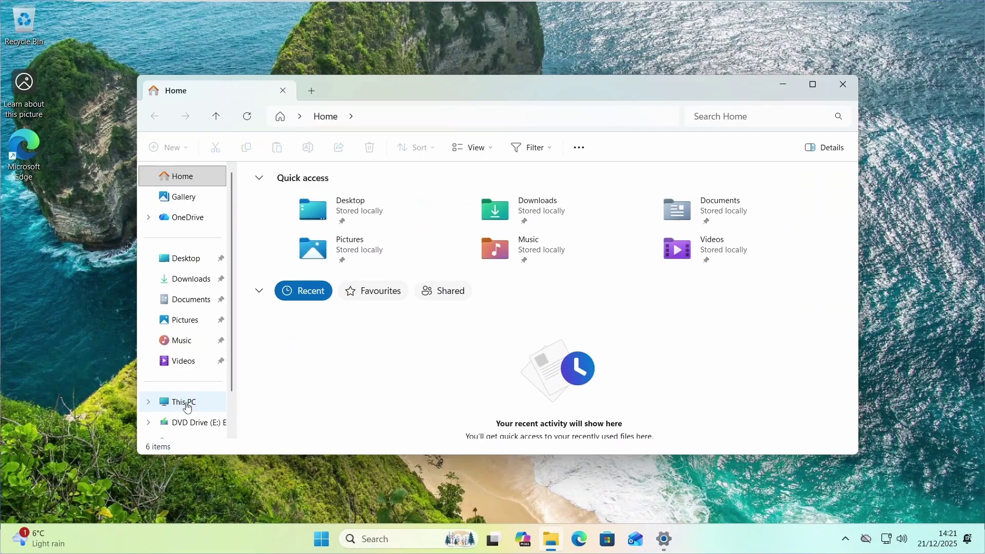
{"action": "left_click", "coordinate": [184, 401]}
{"action": "right_click", "coordinate": [595, 197]}
{"action": "left_click", "coordinate": [622, 334]}
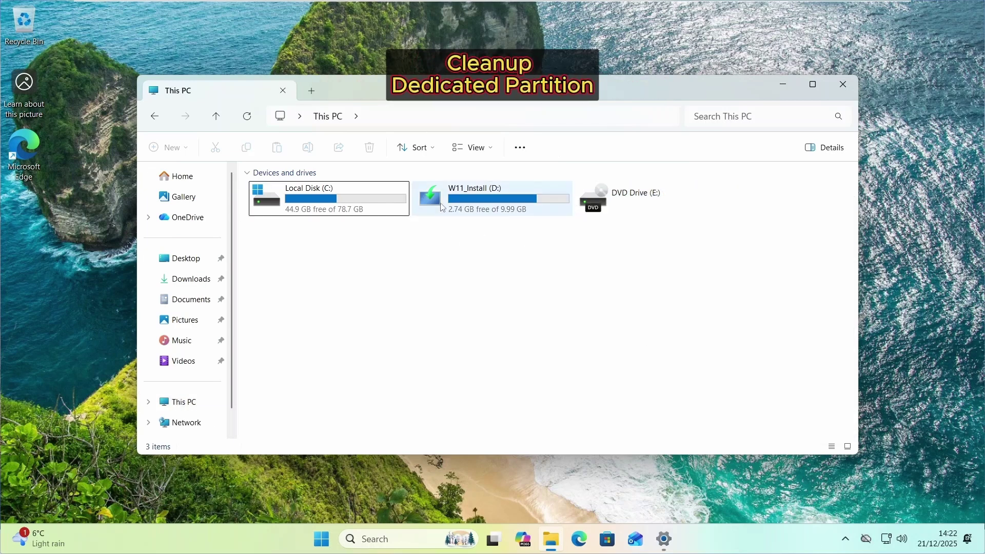
{"action": "left_click", "coordinate": [479, 204]}
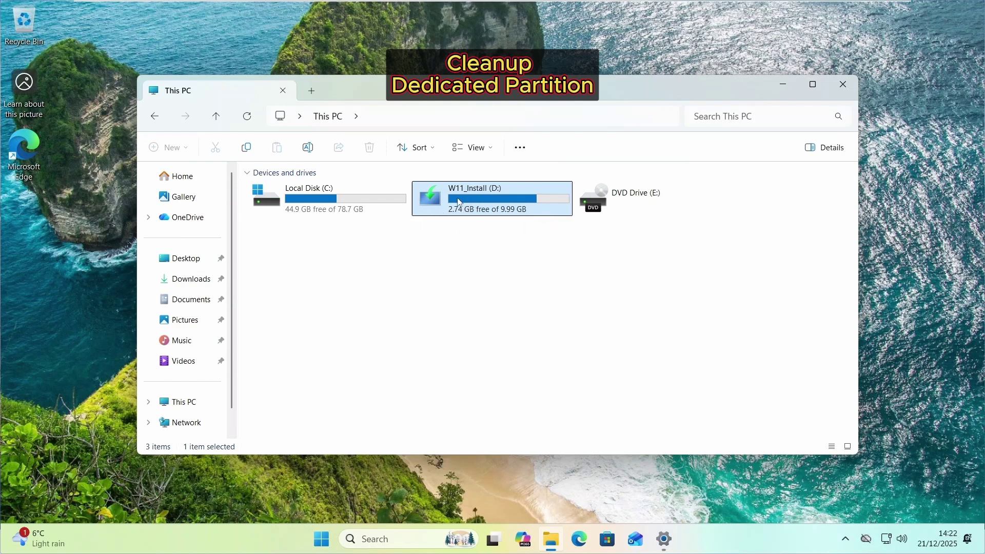
{"action": "double_click", "coordinate": [485, 199]}
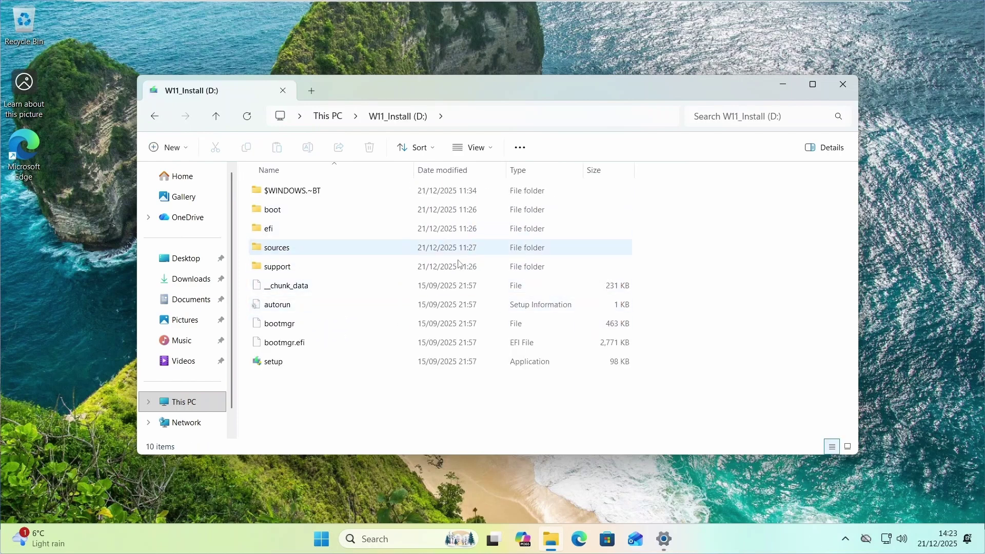
{"action": "left_click", "coordinate": [154, 116]}
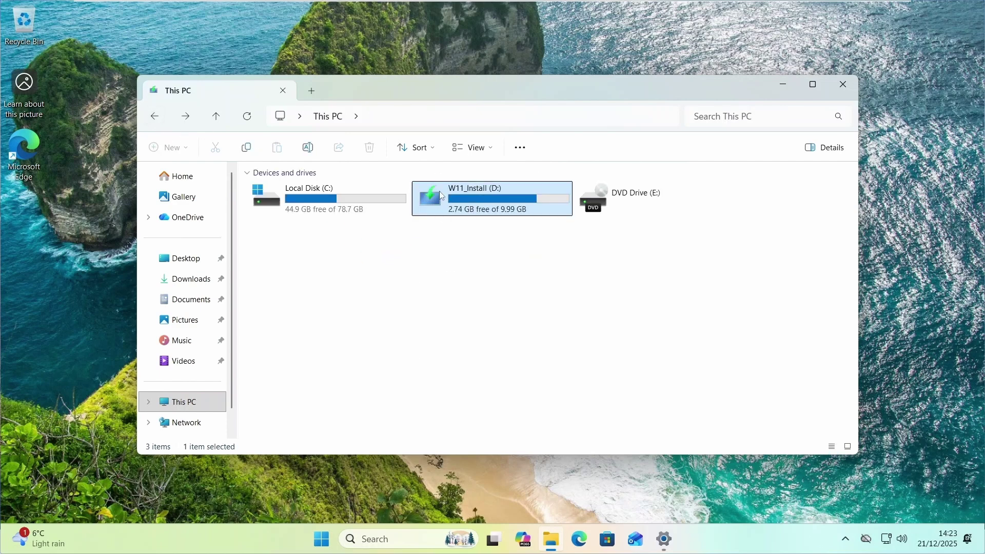
{"action": "left_click", "coordinate": [325, 200]}
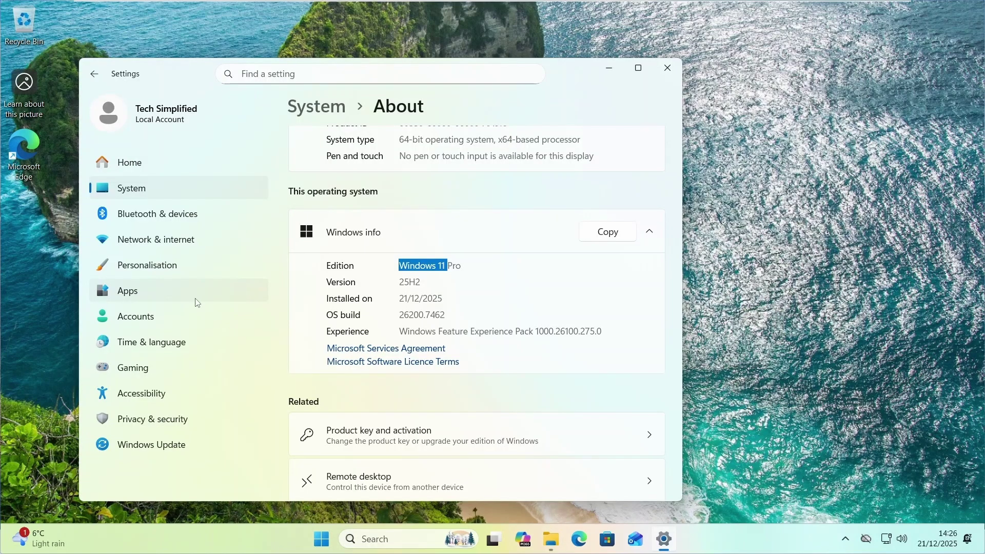